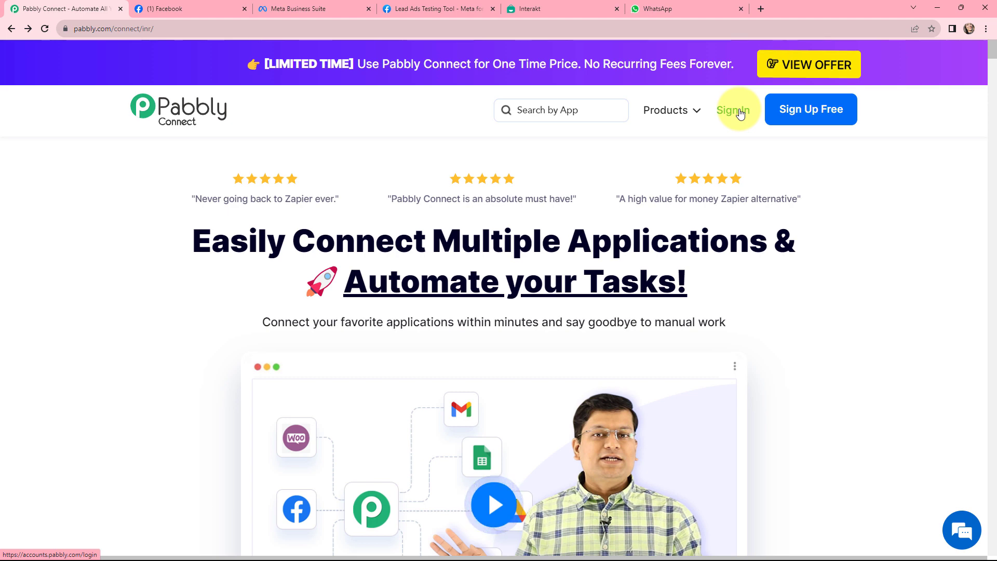
- Sign in and create the 'Send Automated WhatsApp Message to Facebook Leads' workflow in Facebook Lead Ads
left_click(741, 113)
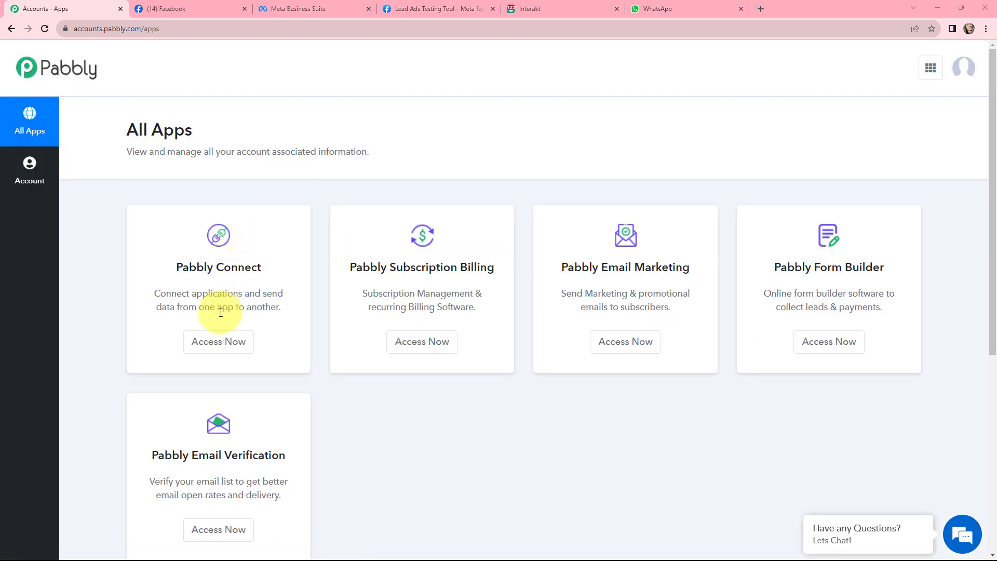
left_click(215, 341)
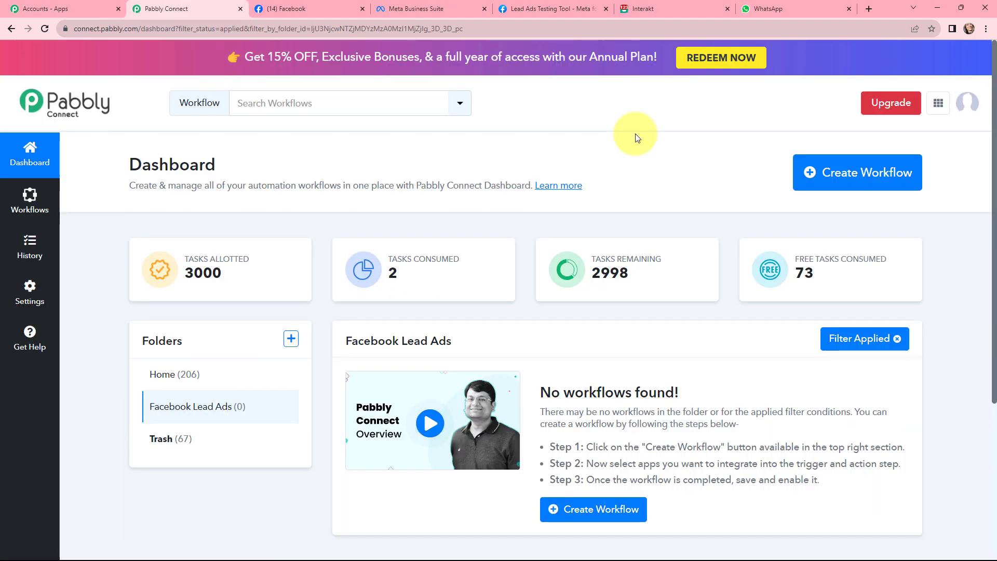
left_click(822, 179)
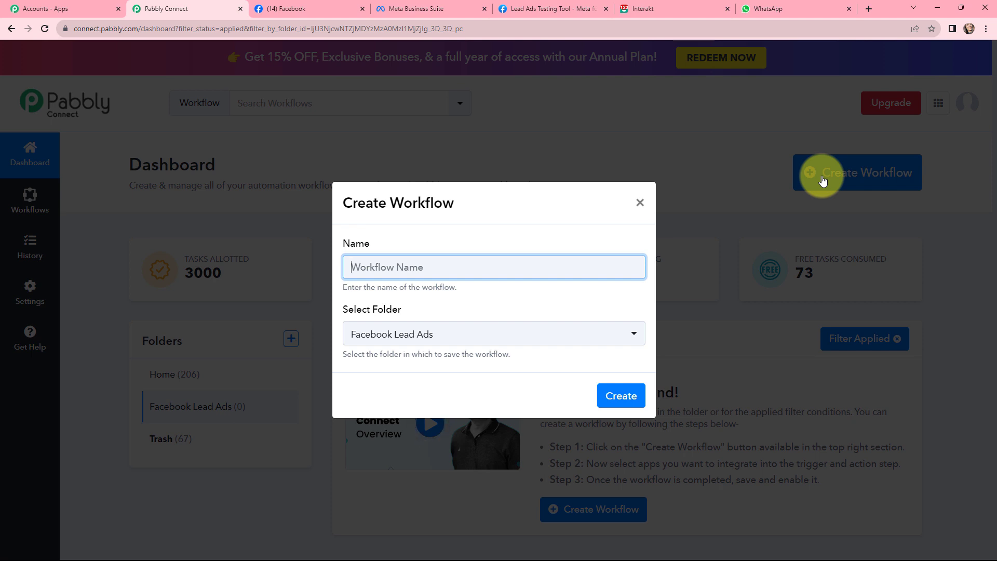
type("Send Automated WhatsApp Message to Facebook Leads")
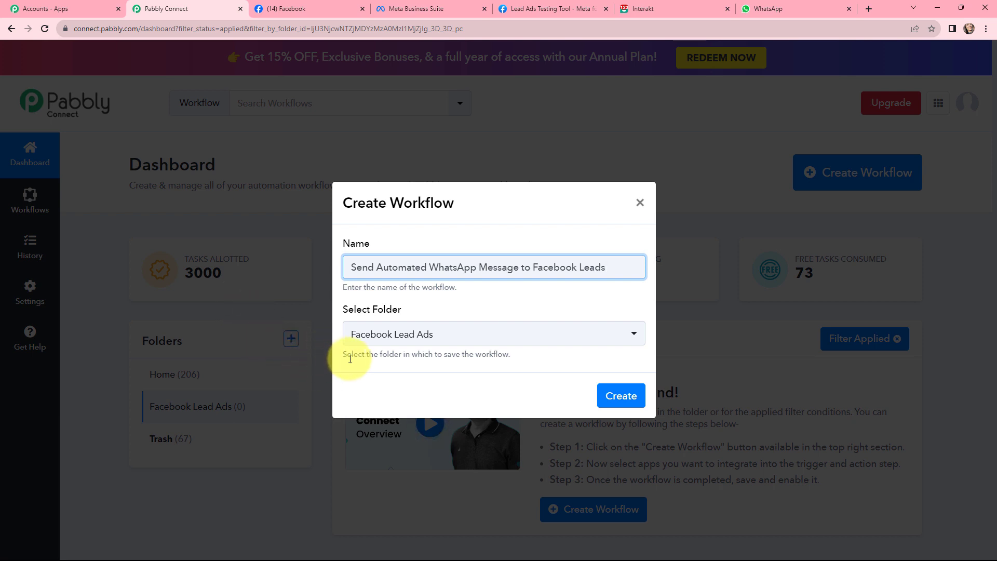
left_click(620, 397)
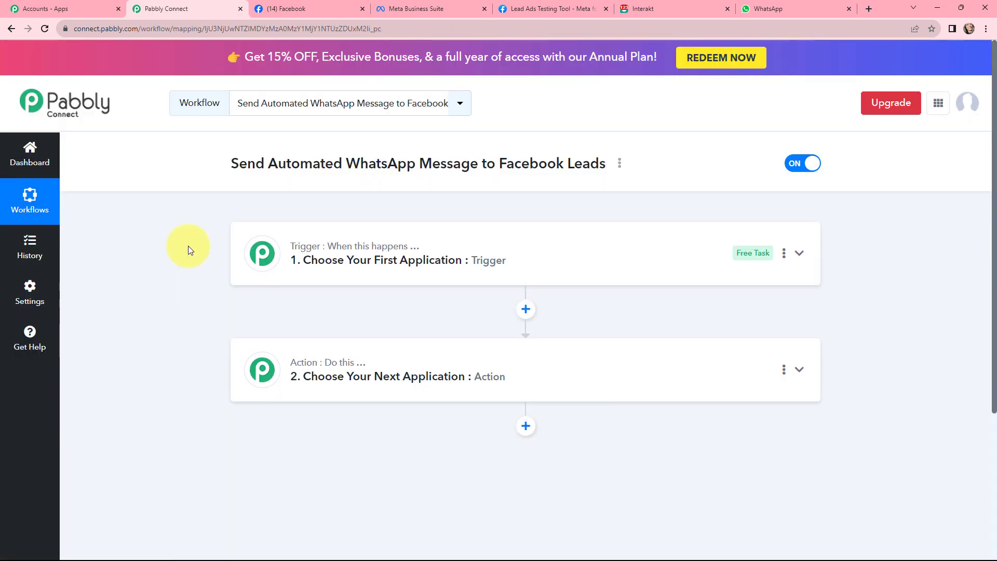
- Set the trigger to Facebook Lead Ads with the New Lead (Instant) event and close the testing tool tab
mouse_move(308, 253)
left_click(246, 244)
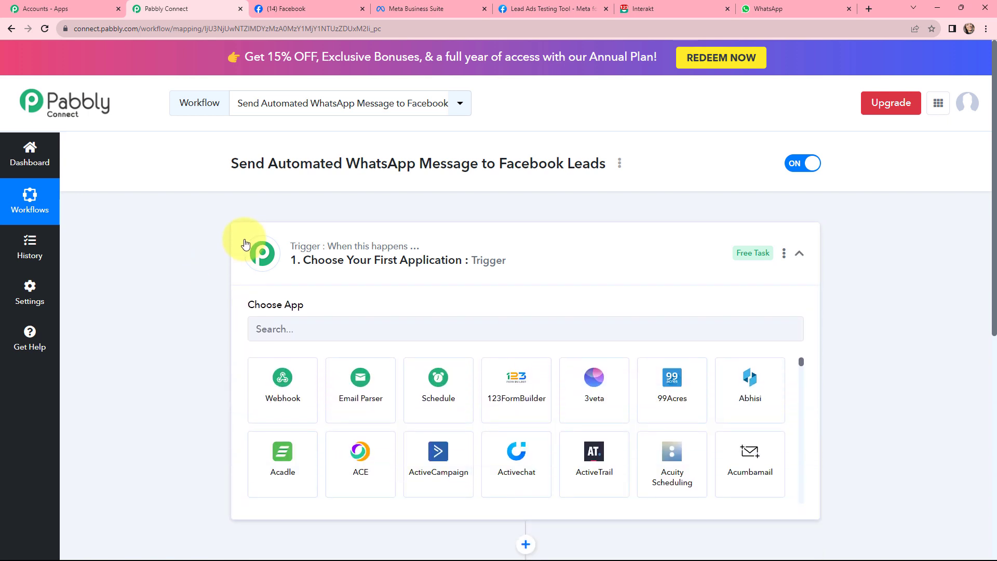
left_click(284, 329)
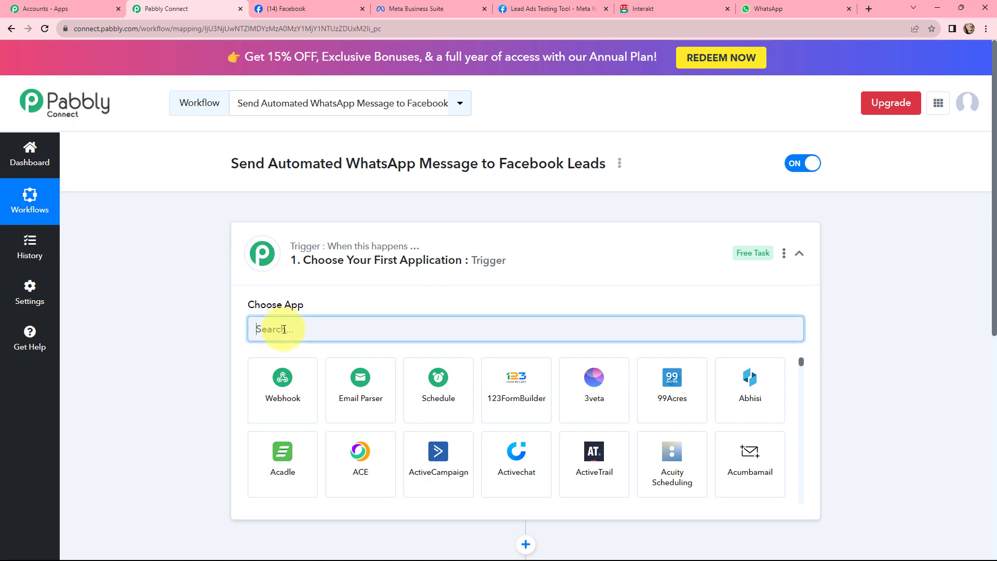
type("fac")
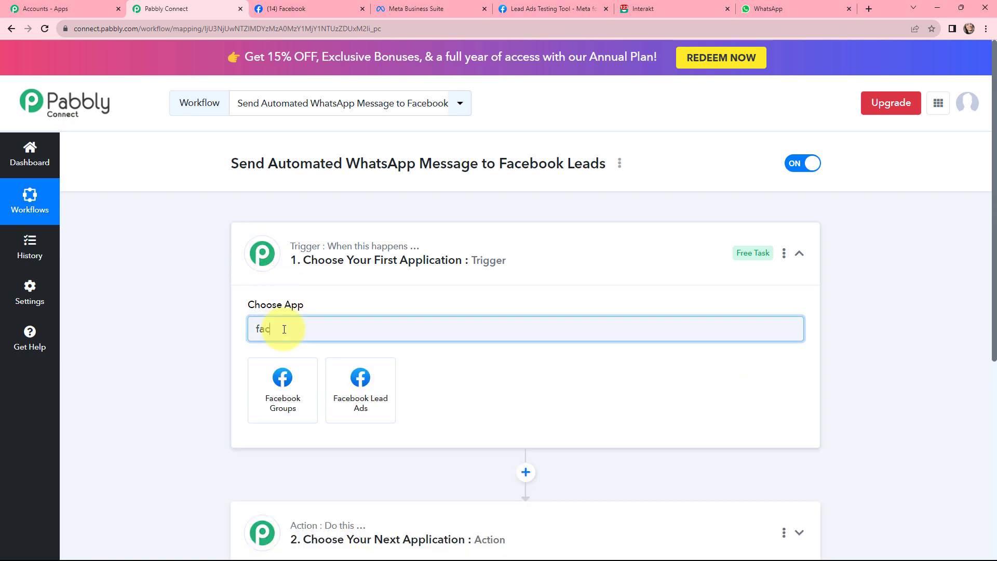
left_click(350, 384)
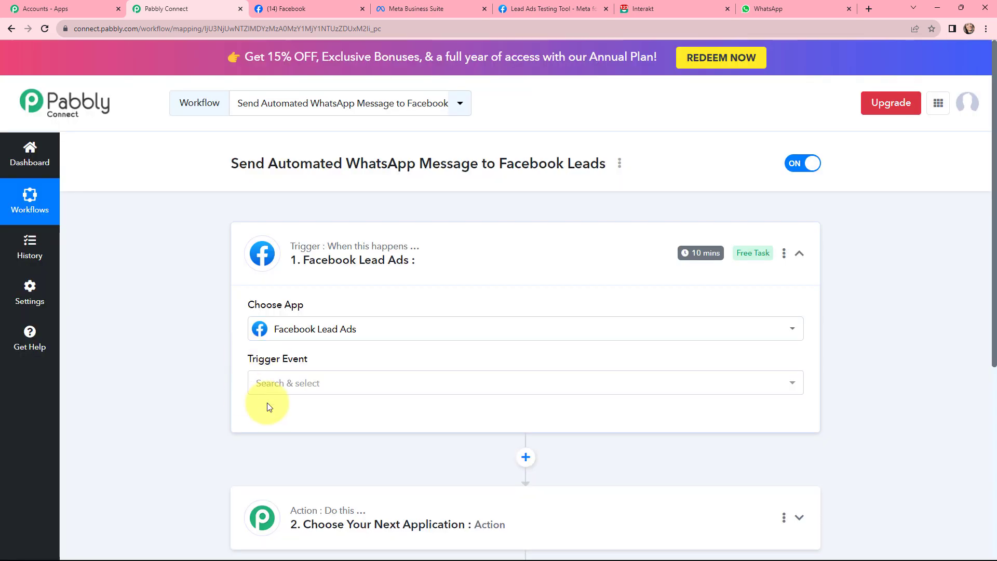
left_click(285, 383)
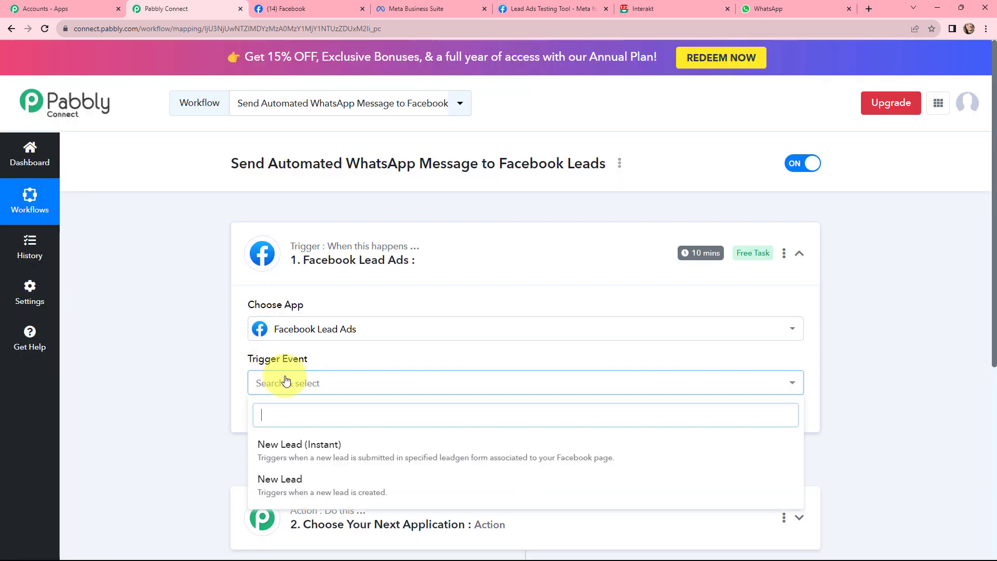
left_click(295, 447)
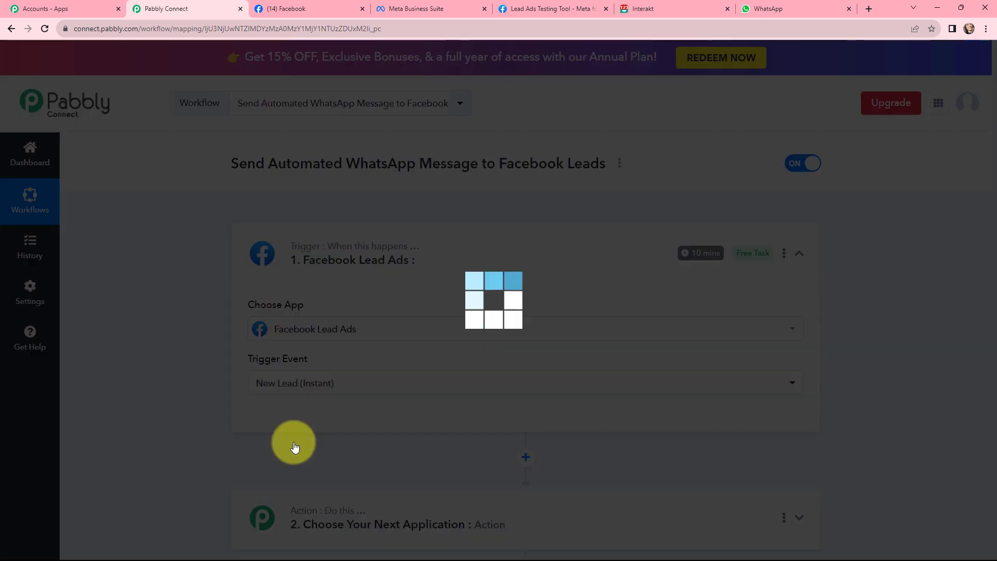
left_click(606, 9)
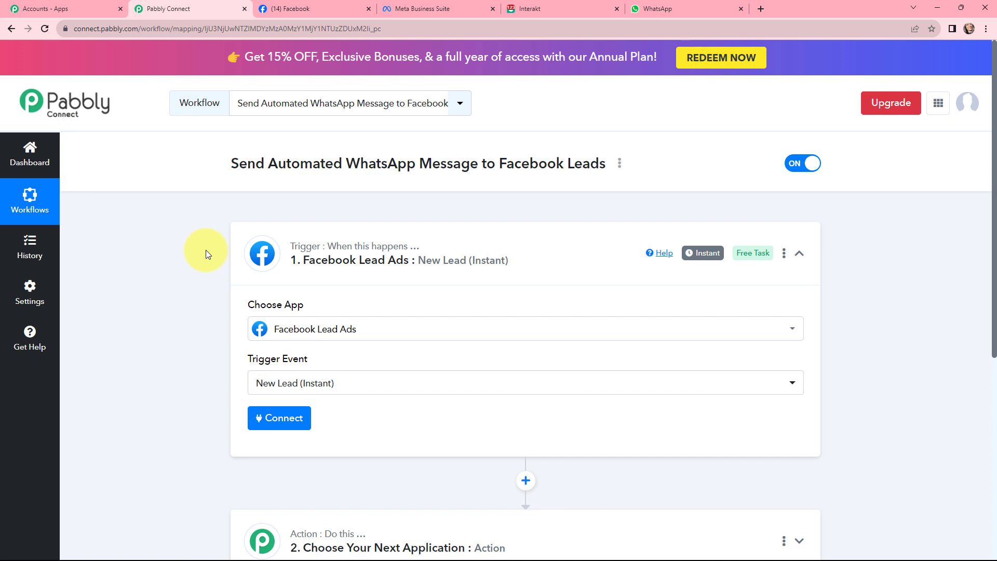
- Choose Interakt as the action app with the Send WhatsApp Template Message event
scroll(206, 250, "down", 1)
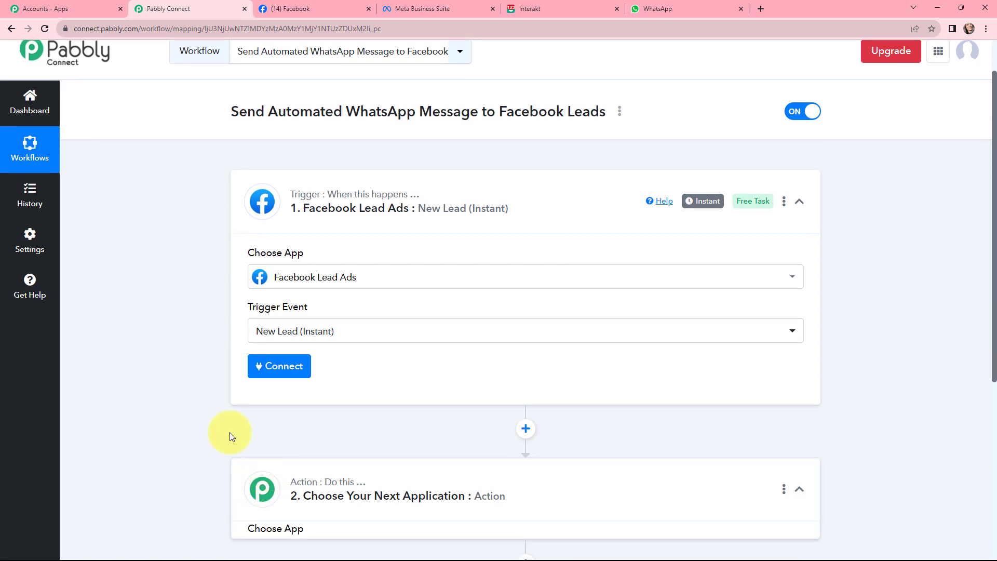
scroll(217, 288, "down", 1)
scroll(217, 288, "down", 3)
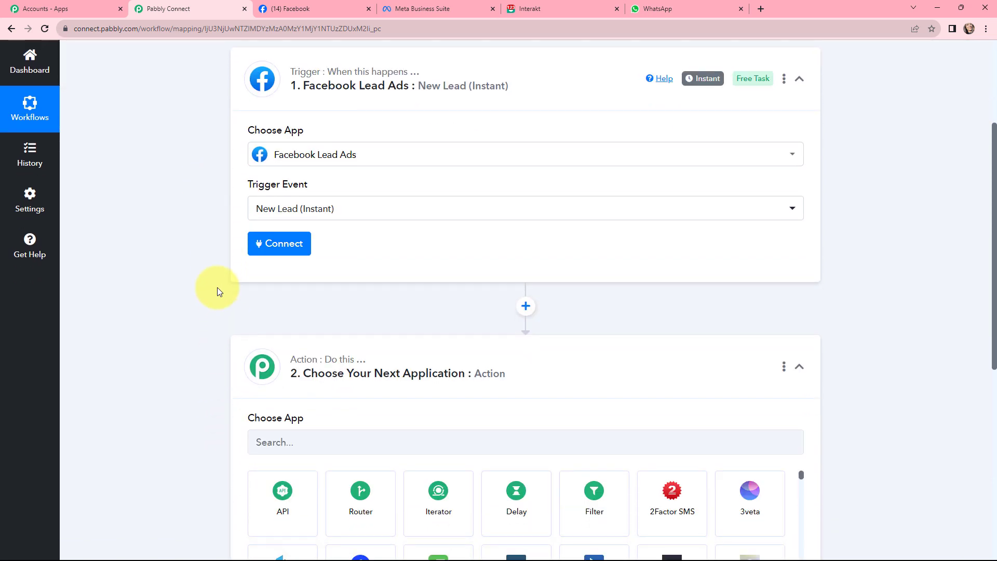
scroll(217, 291, "down", 1)
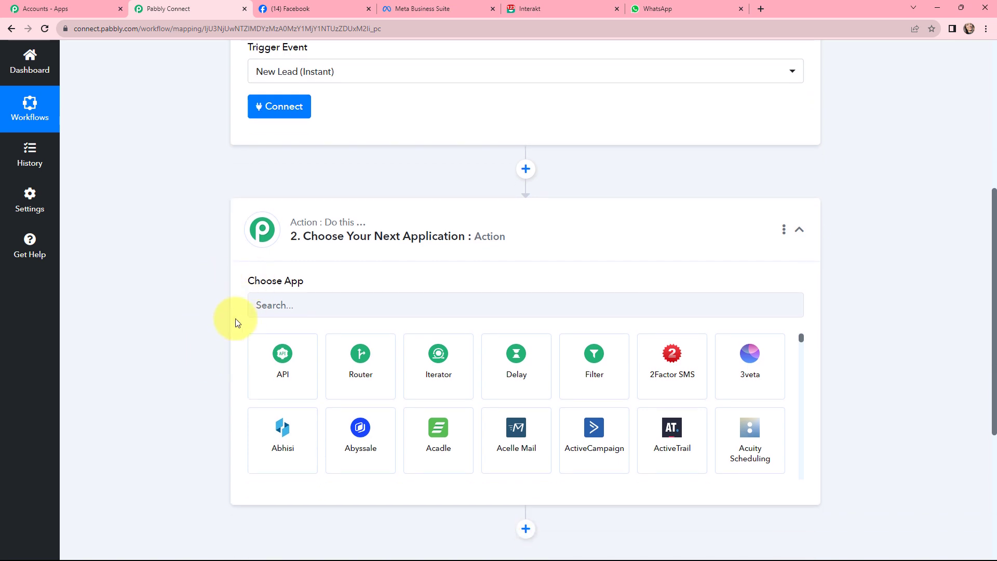
left_click(287, 303)
type("inter")
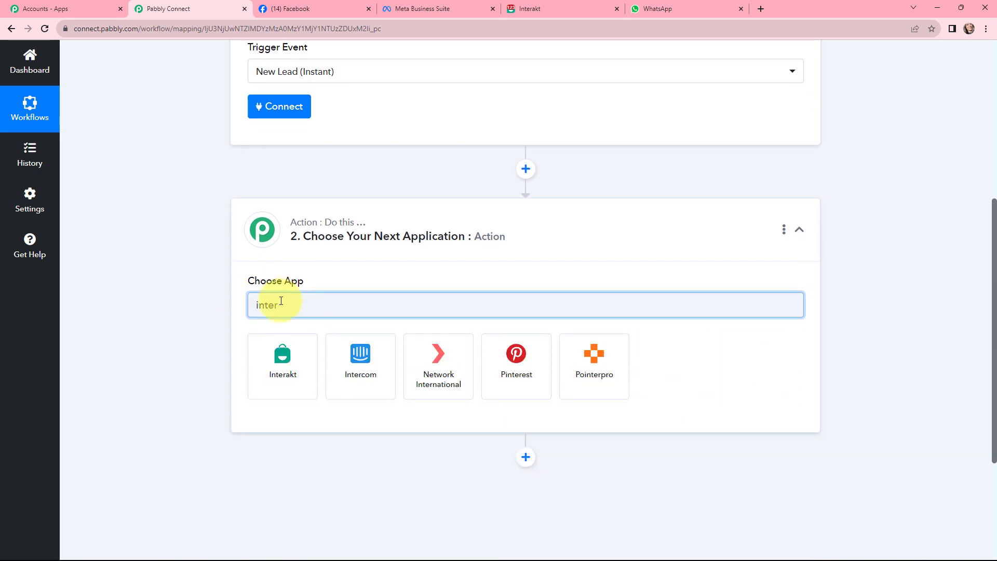
left_click(278, 345)
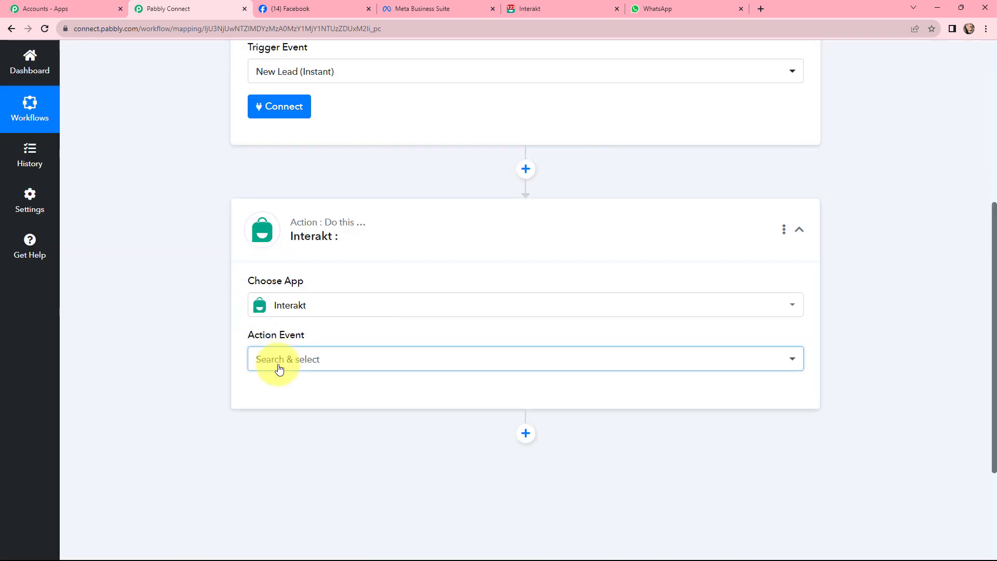
left_click(279, 368)
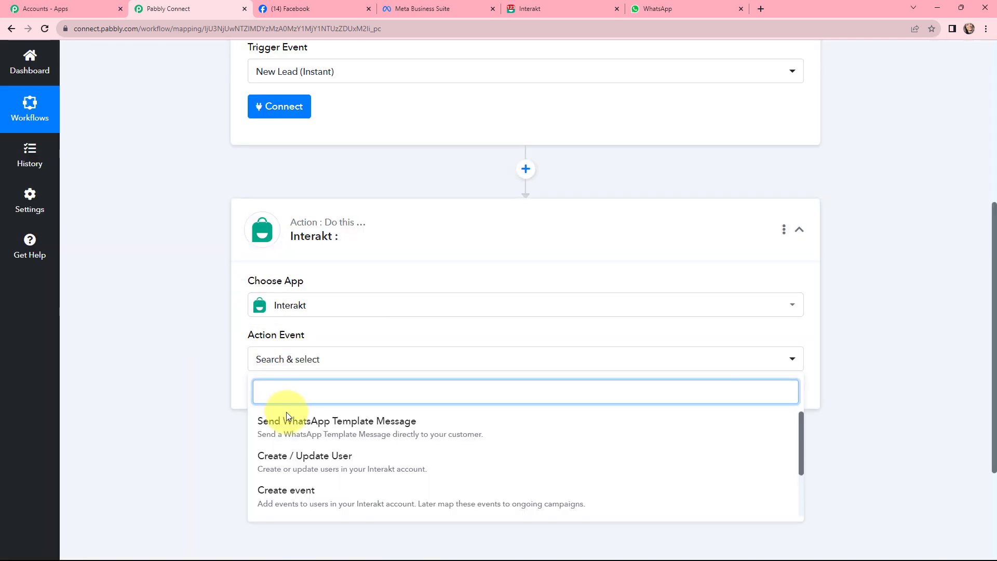
left_click(285, 427)
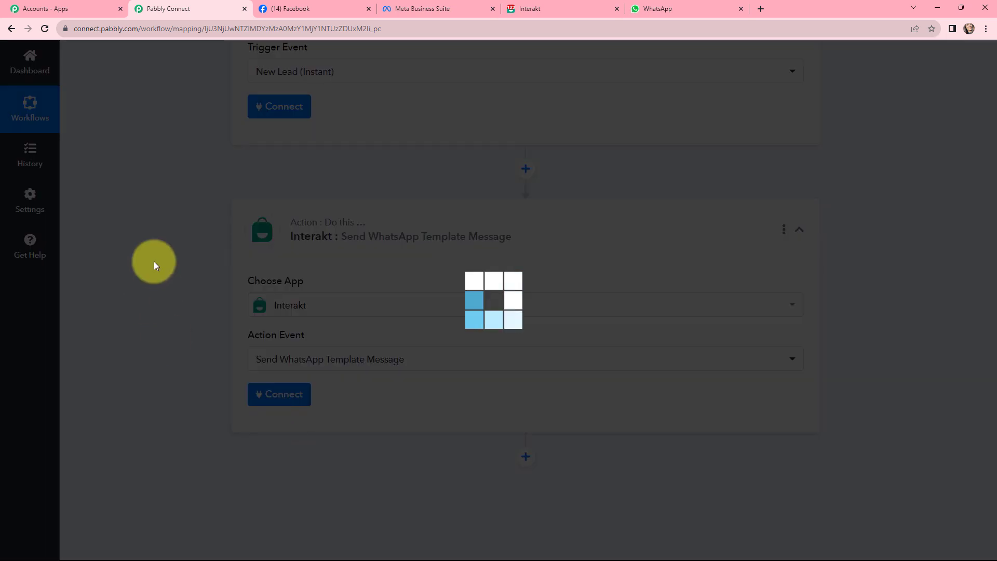
scroll(191, 261, "up", 2)
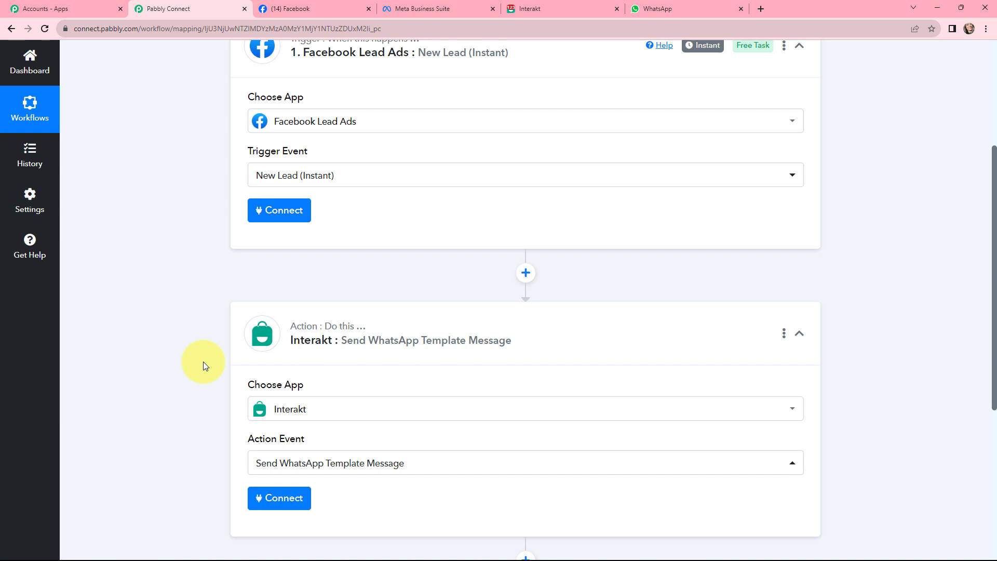
- Add a new Facebook Lead Ads connection to the trigger and authorize the account
scroll(204, 362, "up", 4)
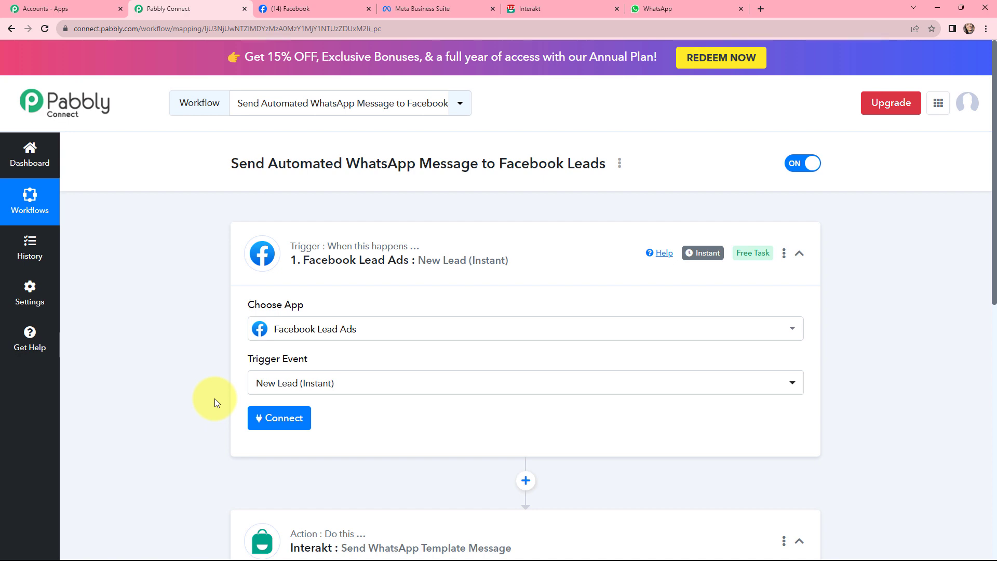
left_click(276, 420)
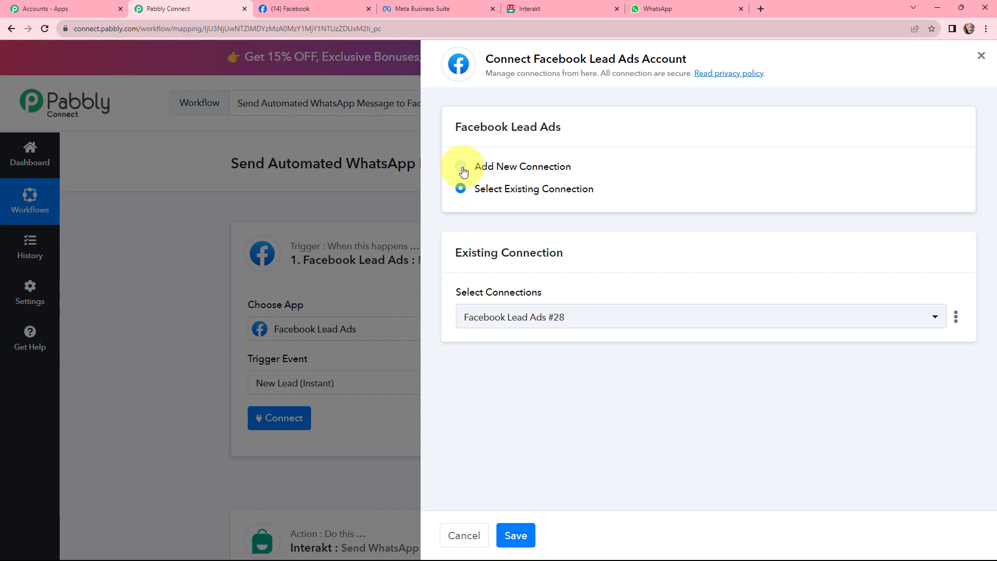
left_click(462, 167)
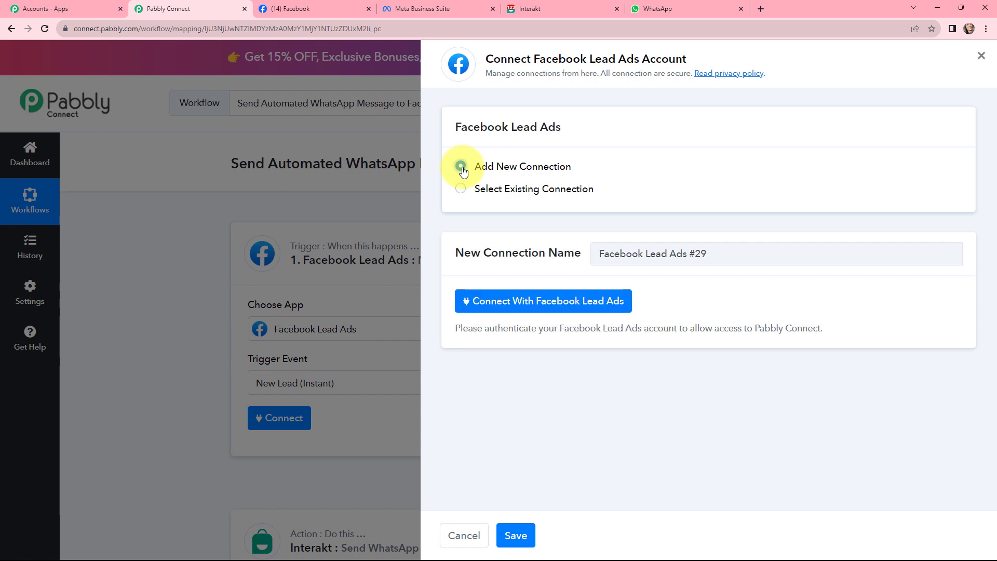
left_click(509, 304)
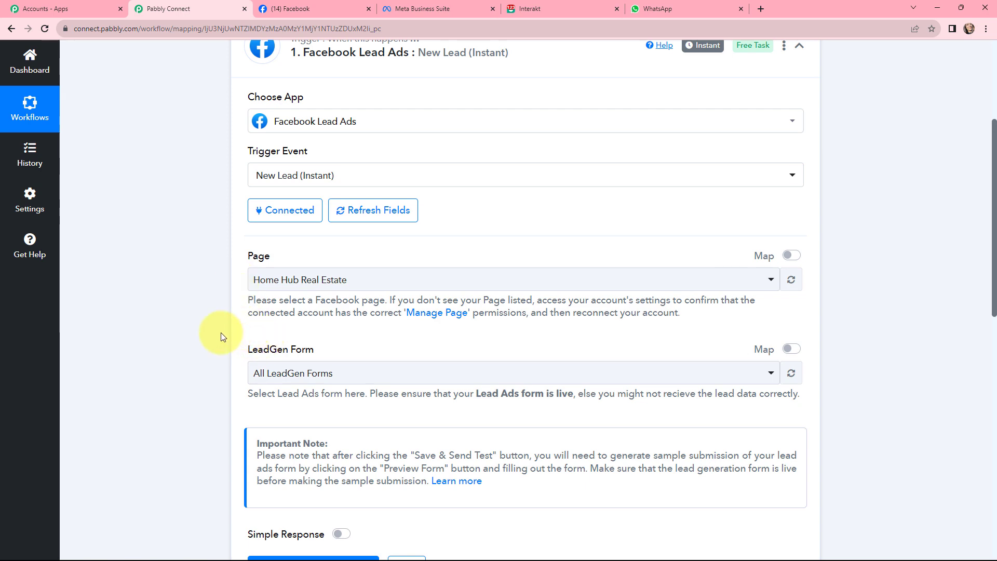
- Check the page name on Facebook, then choose ABC Welding Solution as the trigger's Page
left_click(312, 8)
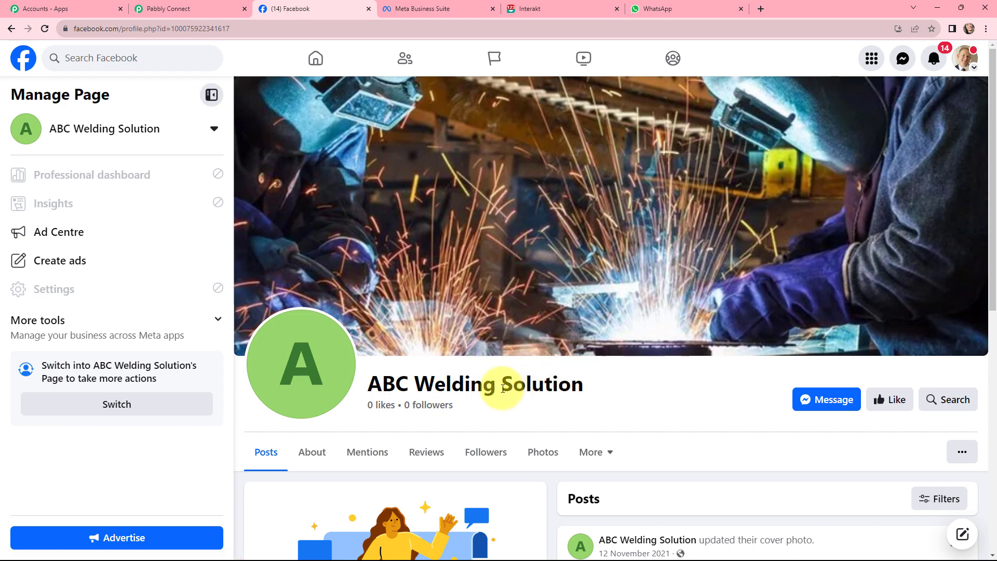
left_click(218, 4)
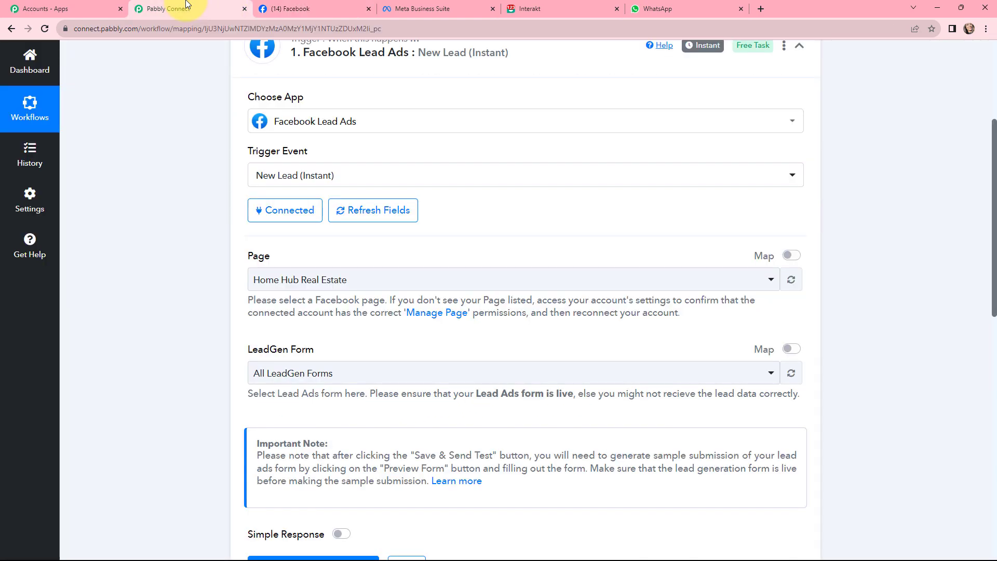
left_click(367, 279)
type("a")
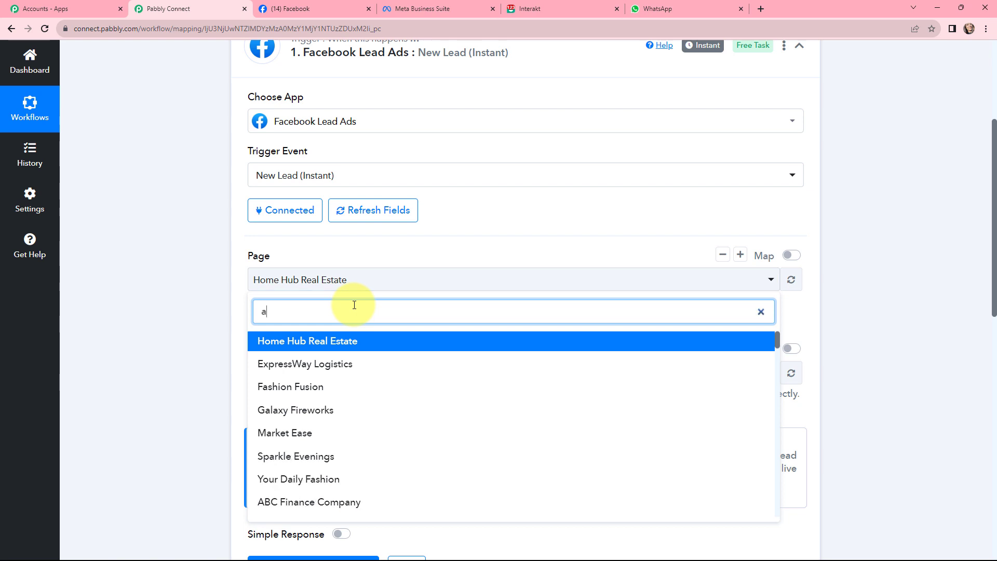
type("bc we")
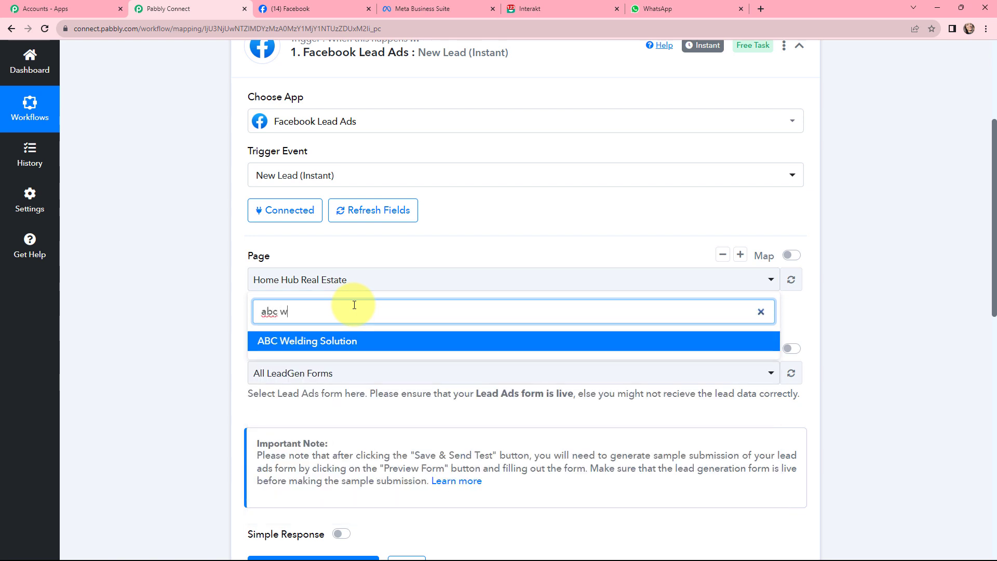
left_click(324, 339)
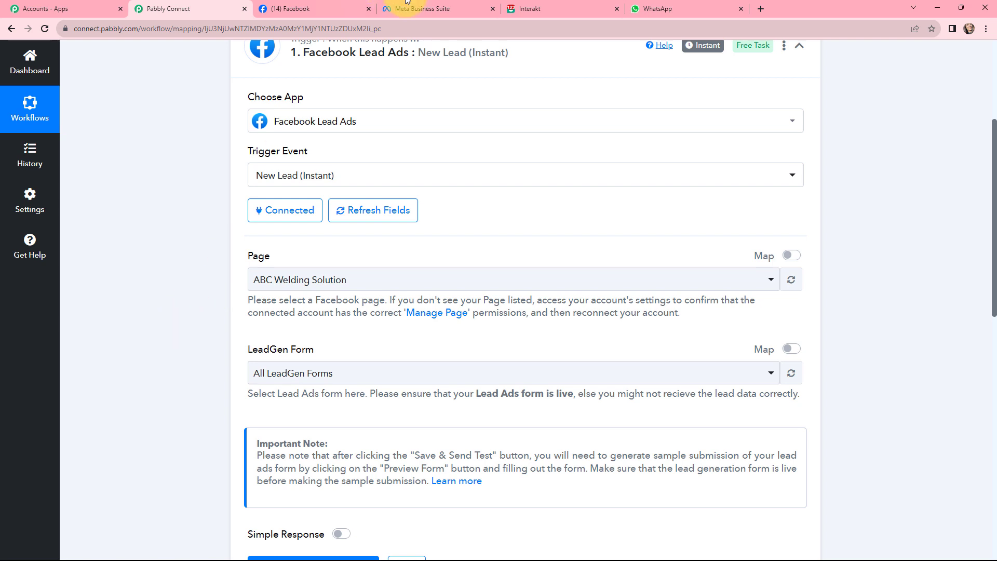
- Preview the Welding Form in Meta Business Suite through its final page, then return to Pabbly
left_click(410, 5)
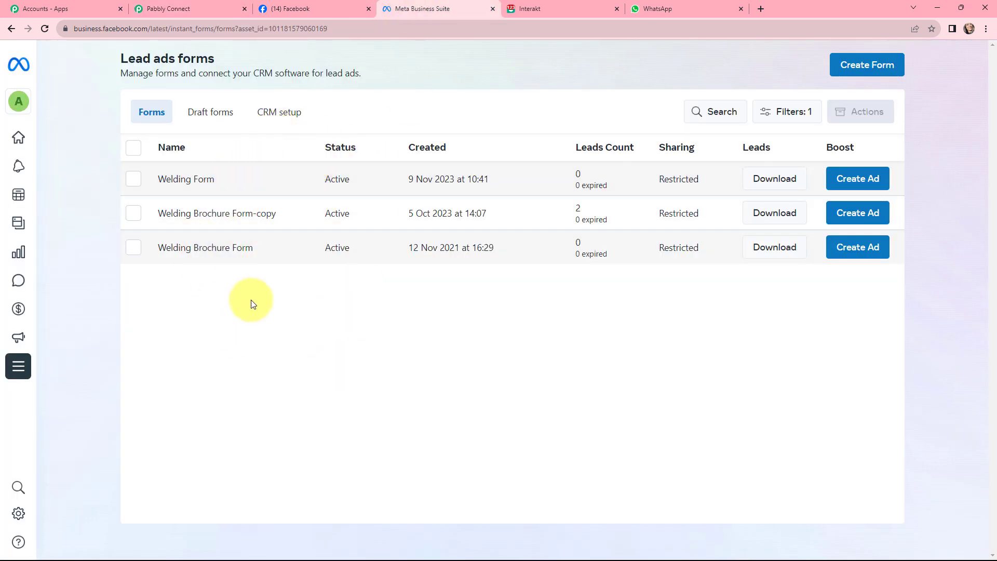
left_click(191, 184)
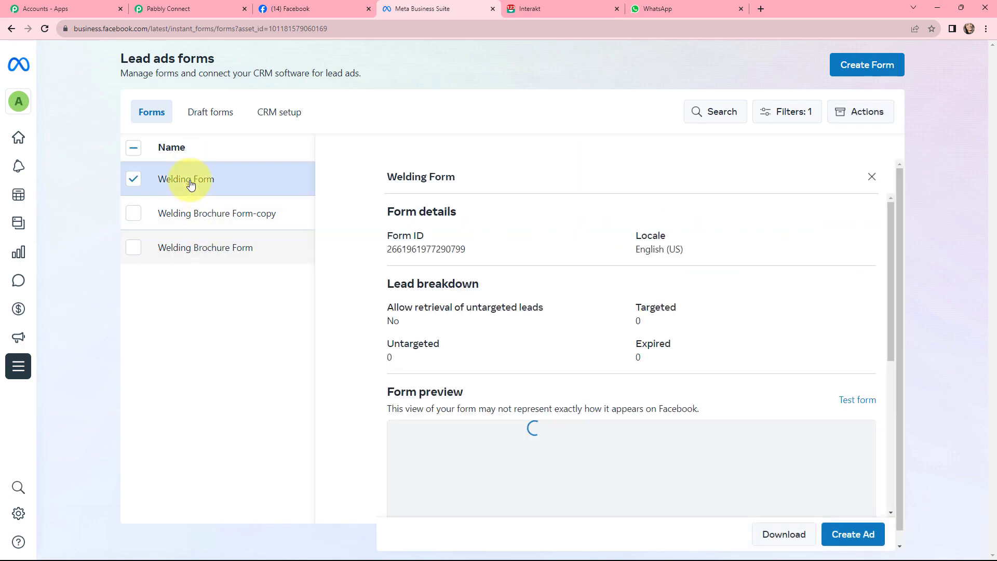
scroll(615, 317, "down", 5)
scroll(693, 438, "down", 1)
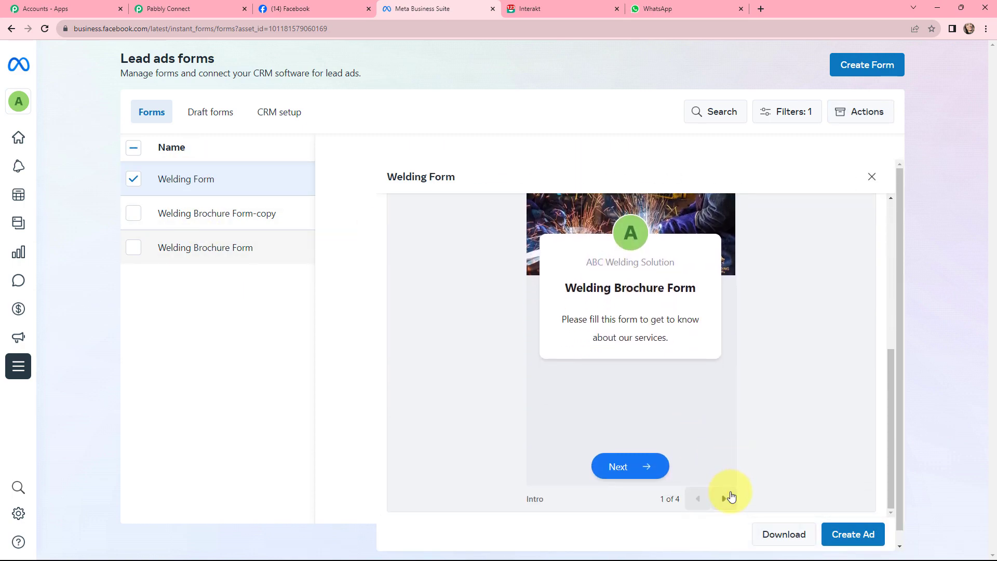
left_click(728, 497)
left_click(728, 496)
left_click(727, 497)
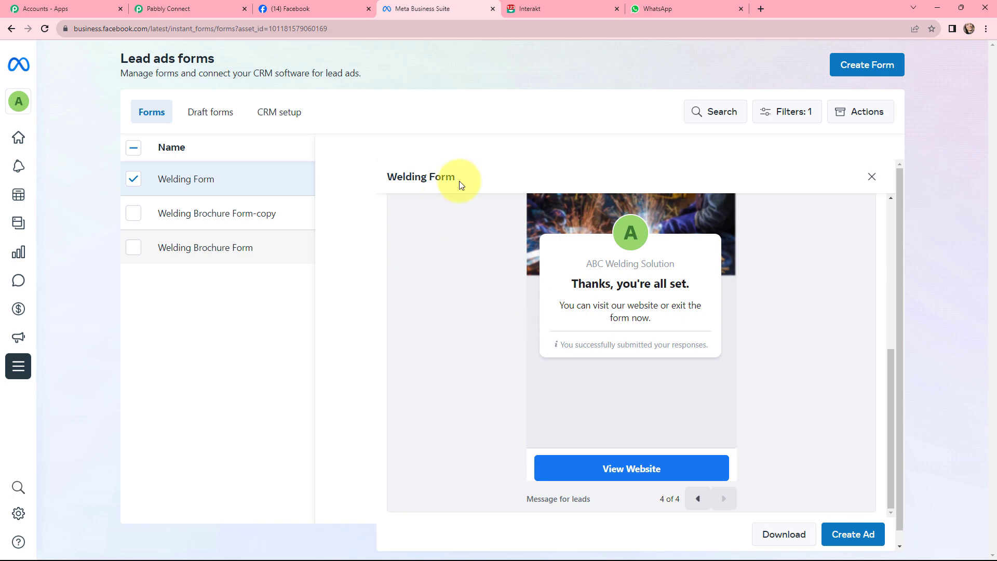
left_click_drag(460, 181, 389, 186)
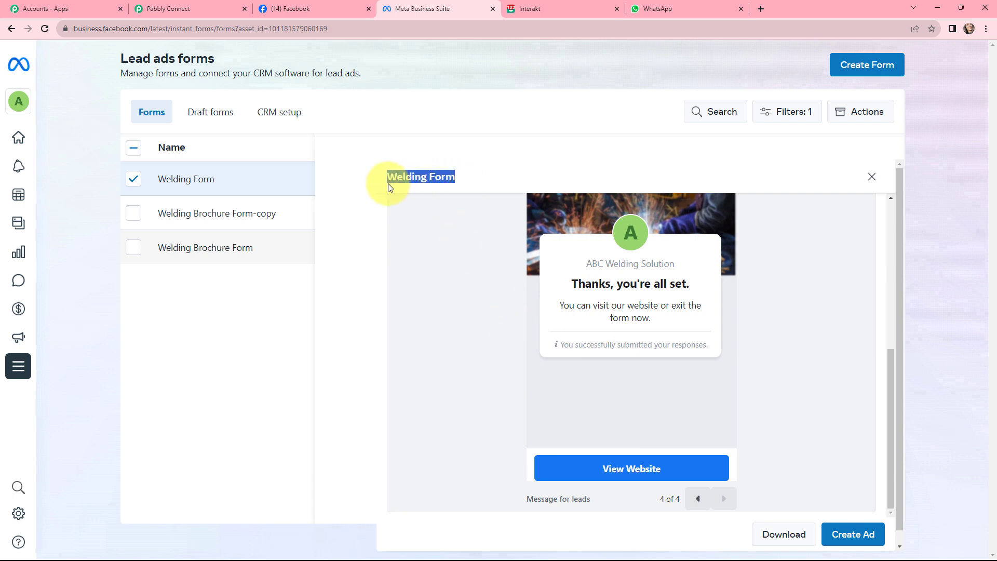
left_click(179, 4)
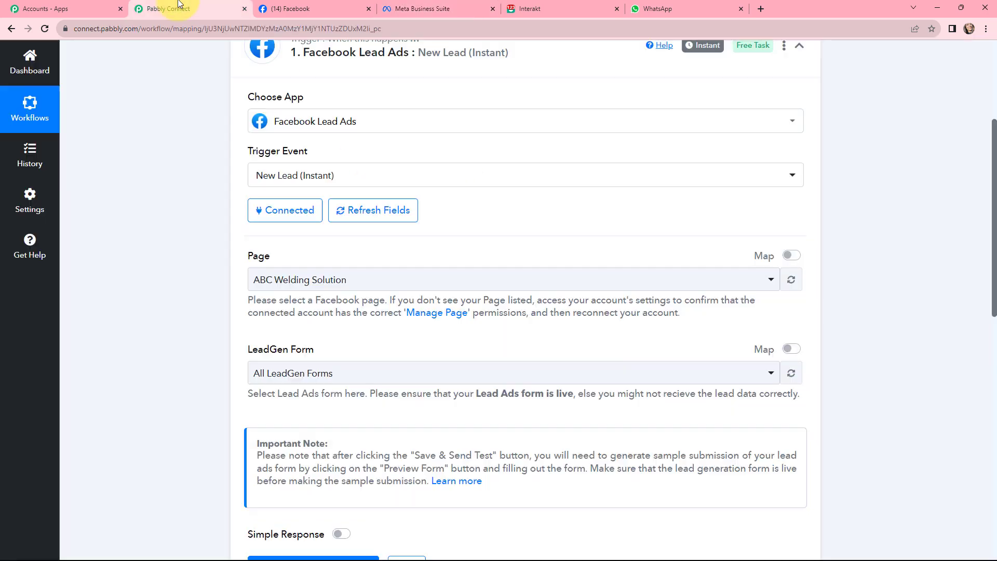
- Choose Welding Form as the LeadGen Form and save the trigger to await a test request
left_click(328, 377)
left_click(299, 463)
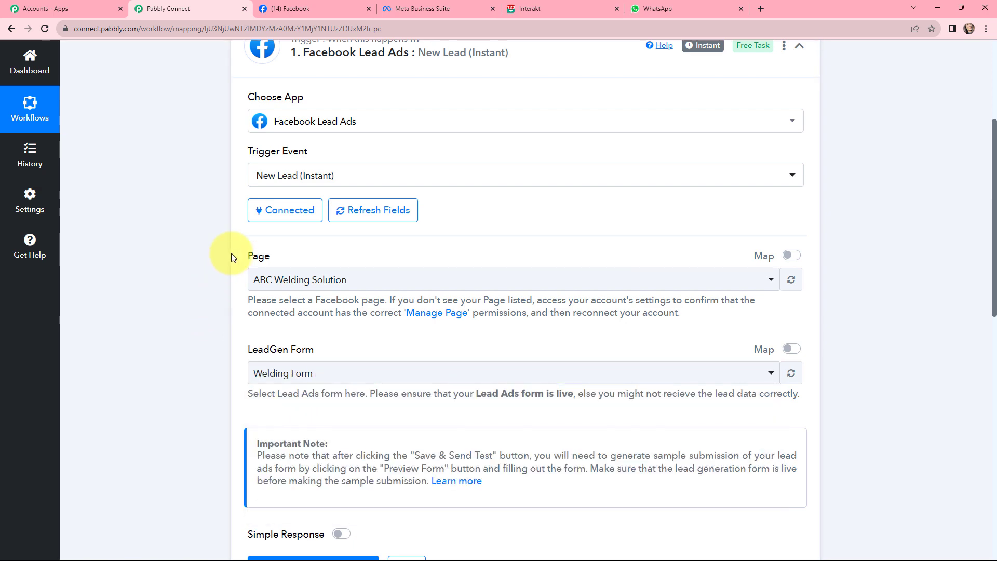
scroll(232, 258, "down", 4)
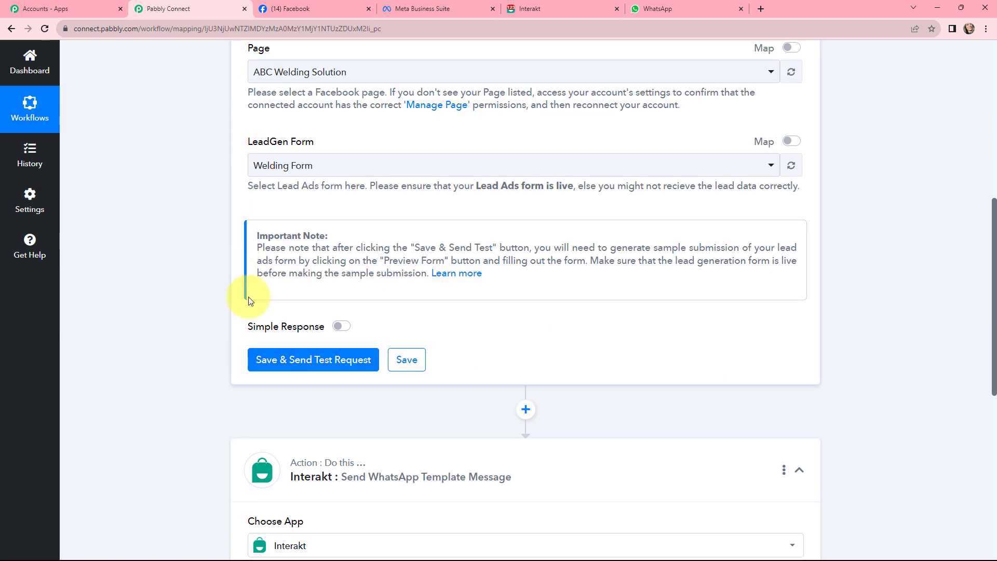
left_click(321, 358)
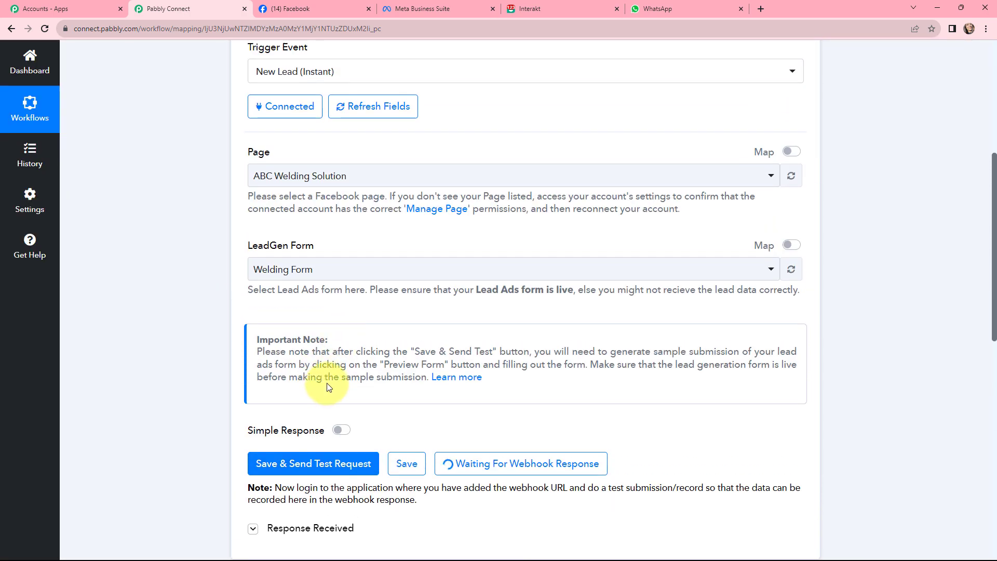
scroll(327, 383, "down", 1)
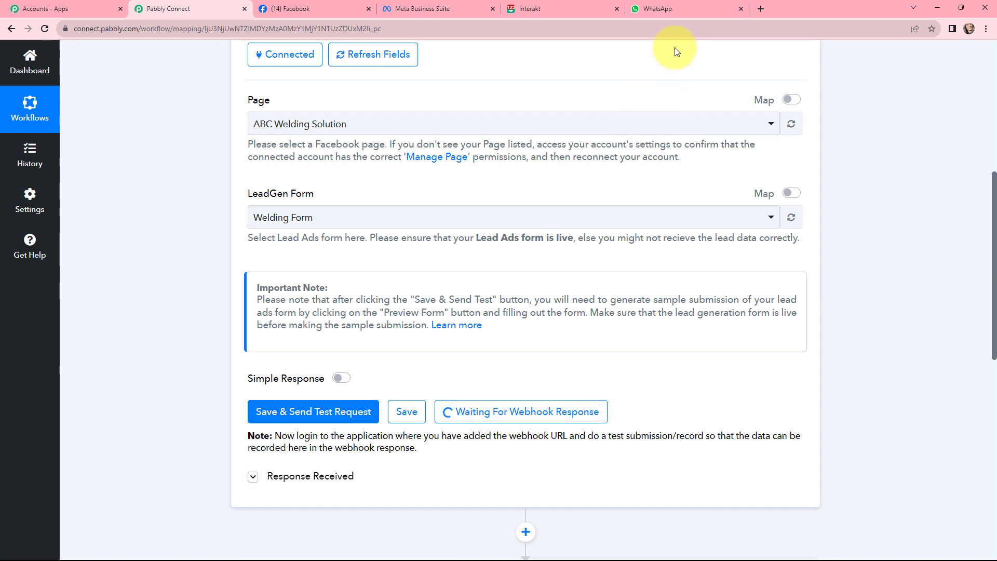
- Find Meta for Developers and open its Lead Ads Testing Tool
left_click(756, 4)
type("m")
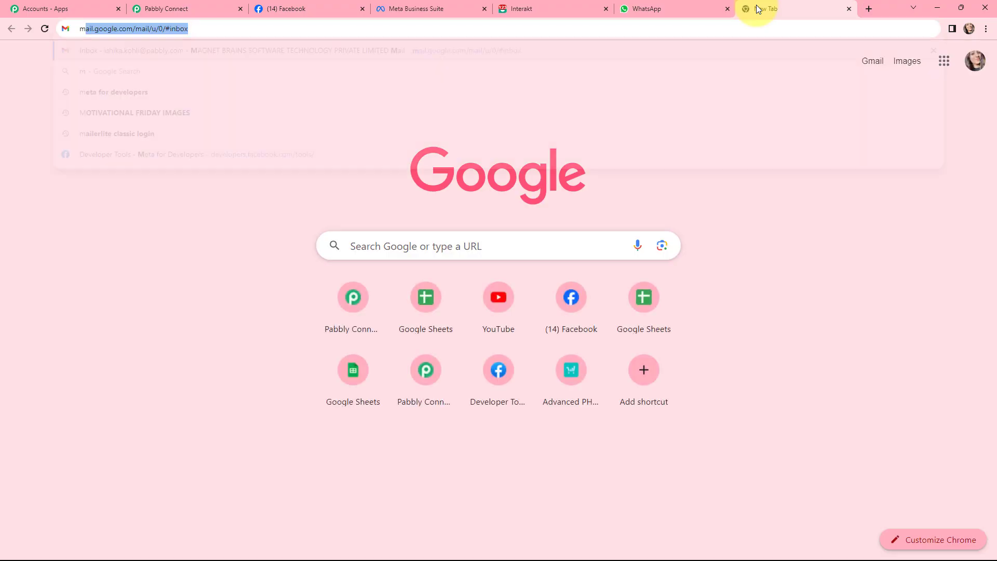
type("eta for")
key("Return")
left_click(174, 175)
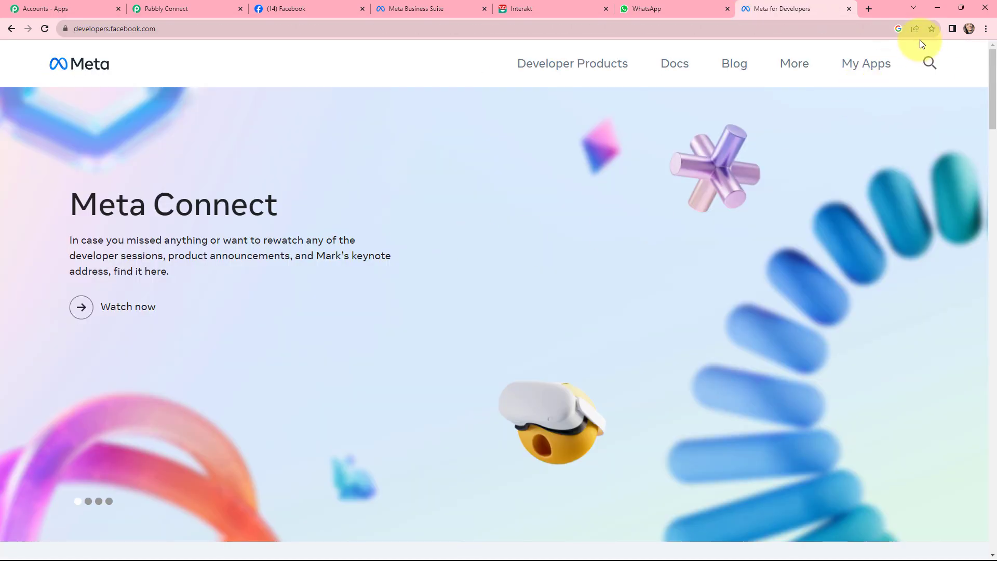
left_click(868, 63)
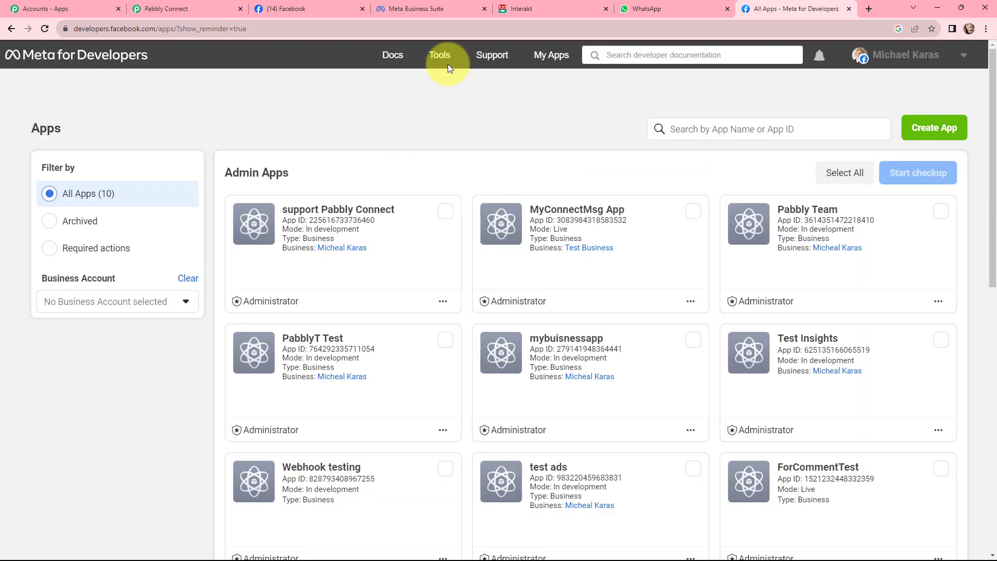
left_click(441, 58)
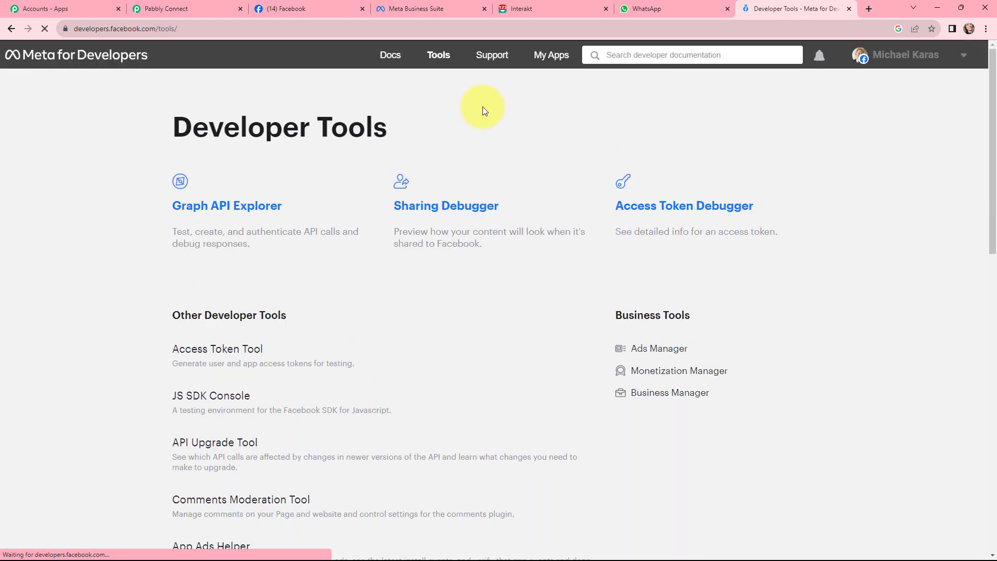
scroll(553, 179, "down", 4)
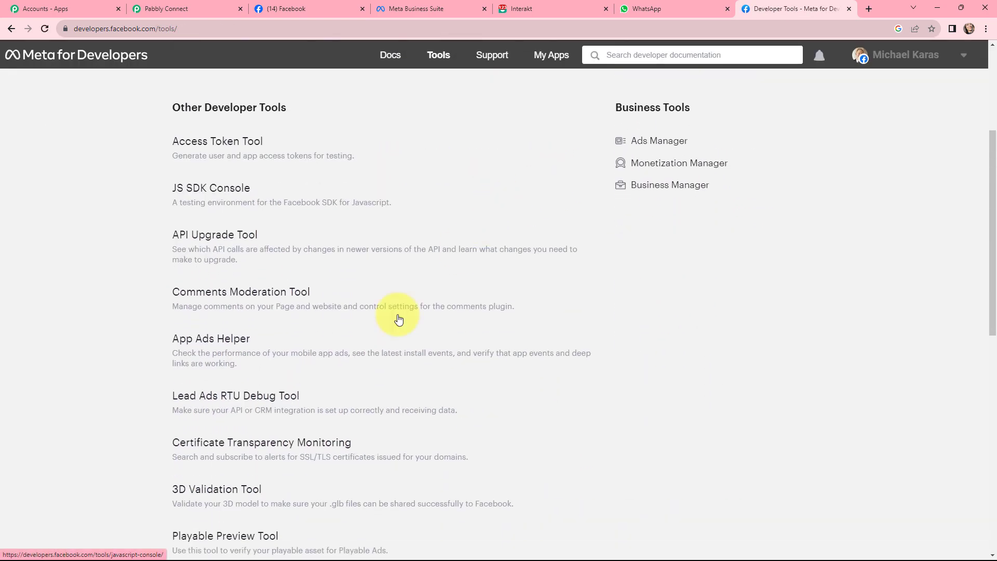
left_click(211, 398)
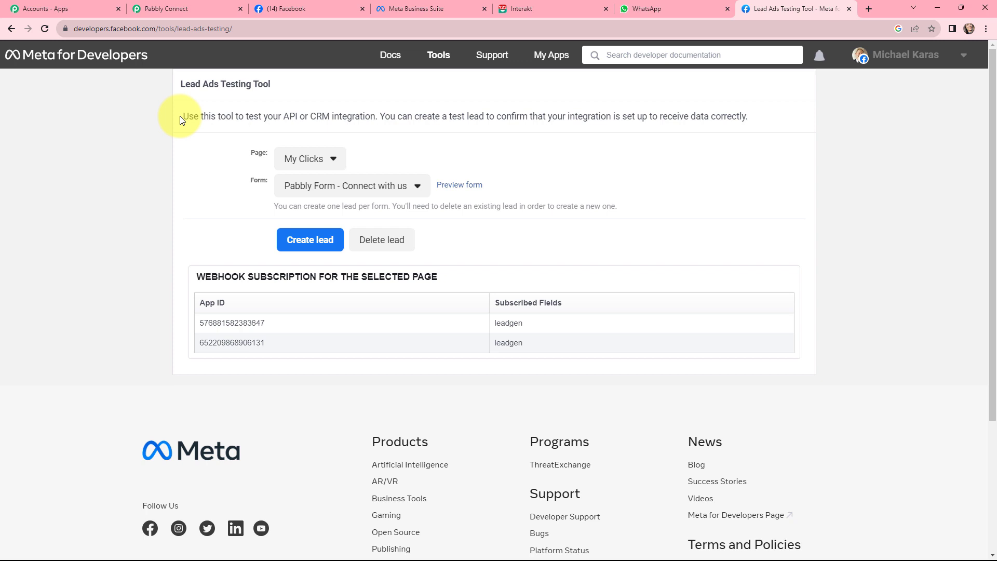
- Submit a test lead for ABC Welding Solution's Welding Form, then return to Pabbly Connect
left_click(289, 162)
scroll(372, 267, "down", 4)
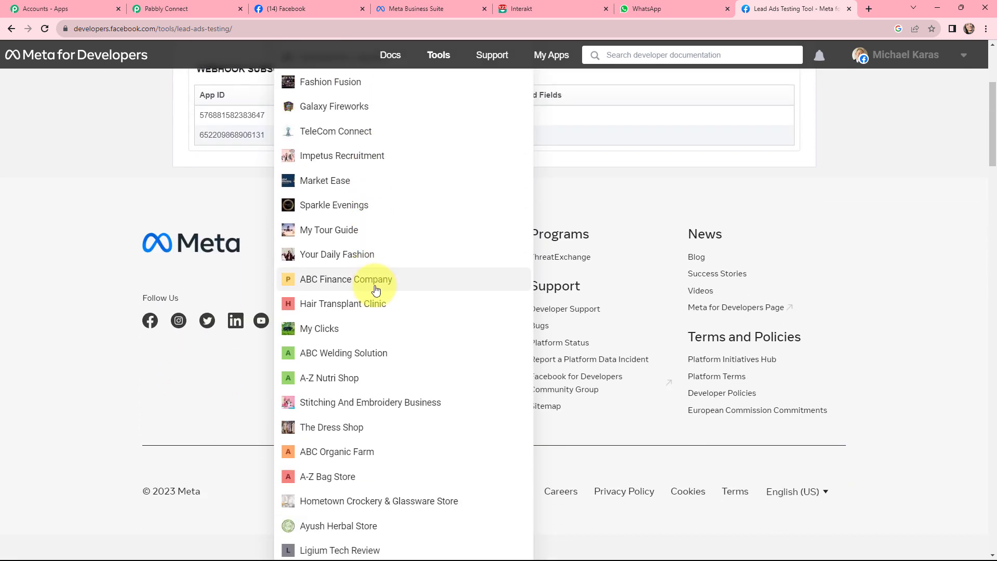
left_click(358, 355)
scroll(260, 275, "up", 3)
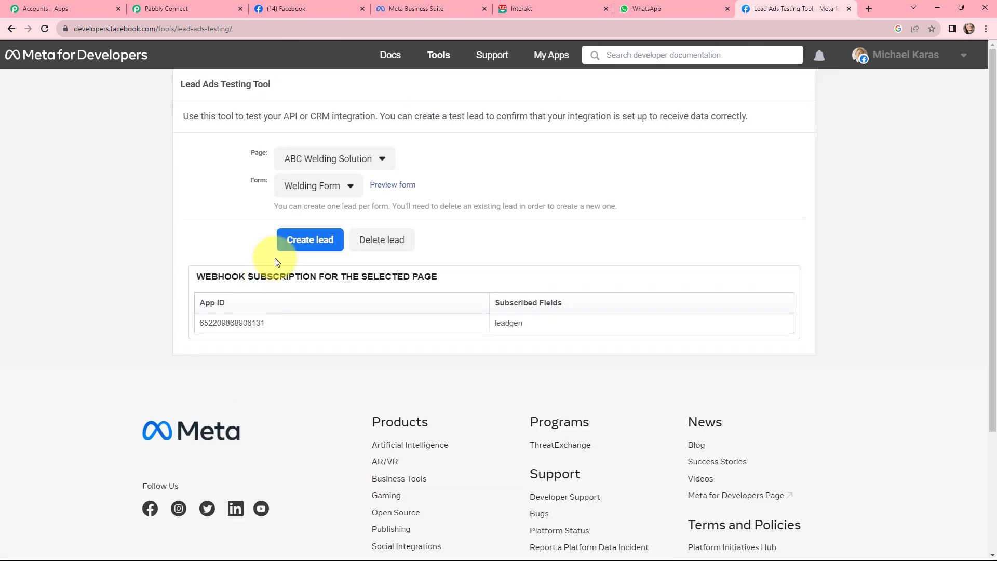
left_click(318, 187)
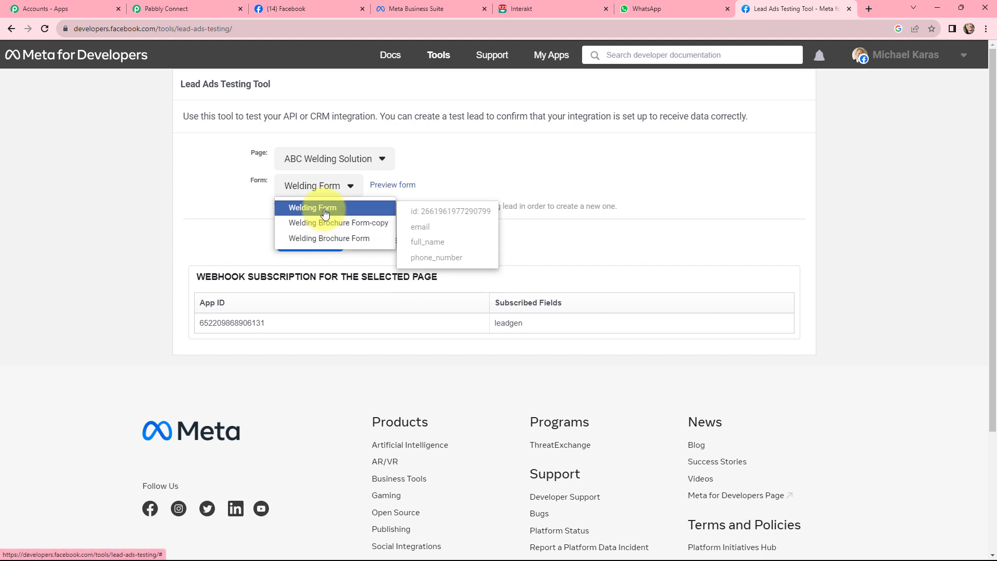
left_click(325, 209)
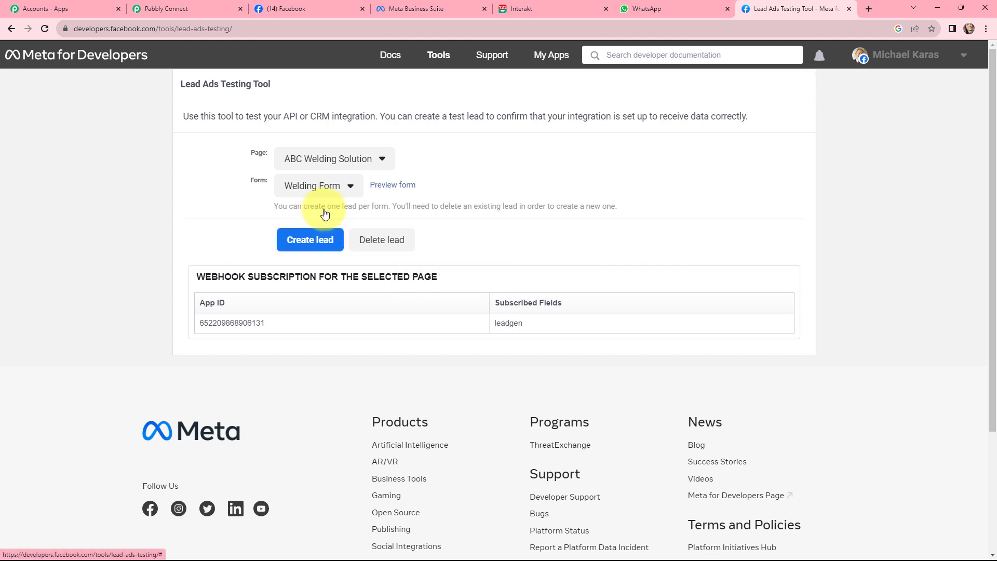
left_click(397, 186)
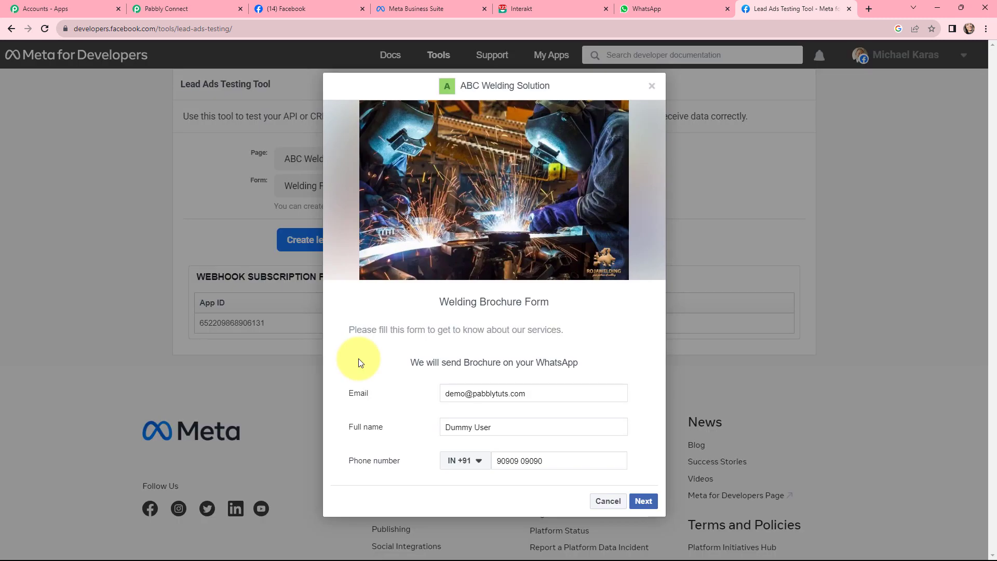
left_click(643, 501)
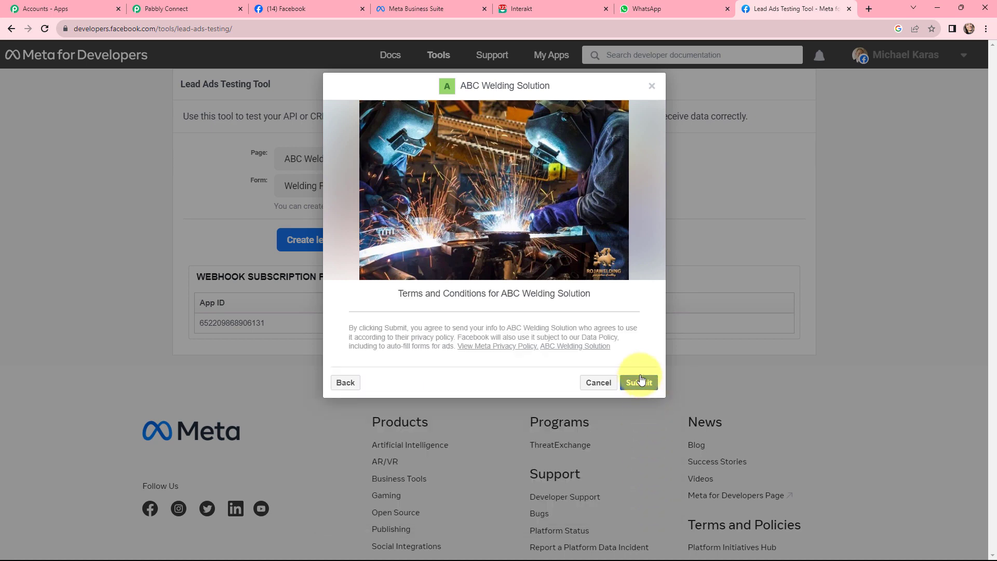
left_click(639, 383)
left_click(651, 86)
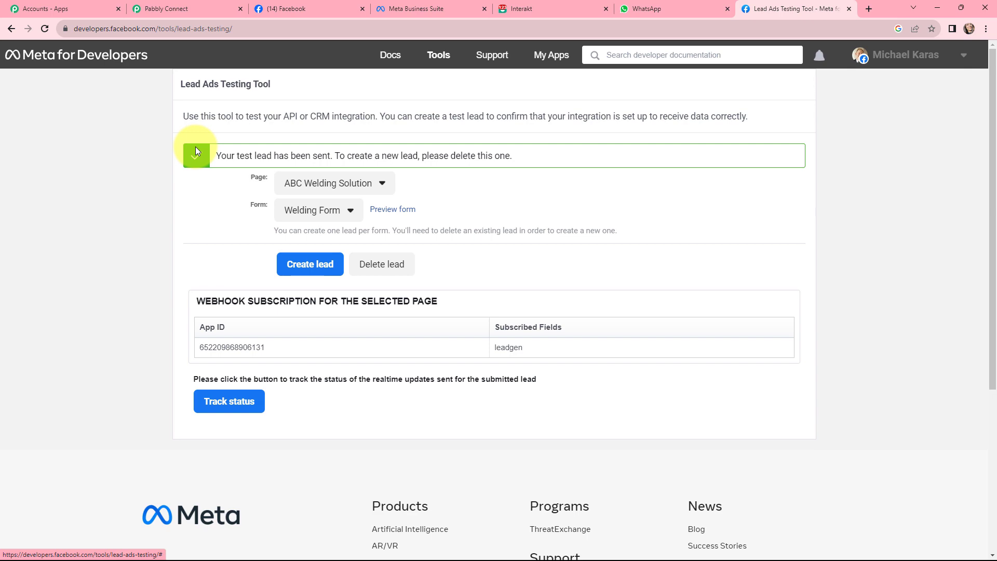
left_click(155, 4)
- Review the received email, full name, phone number and created time in the trigger response
scroll(479, 223, "down", 7)
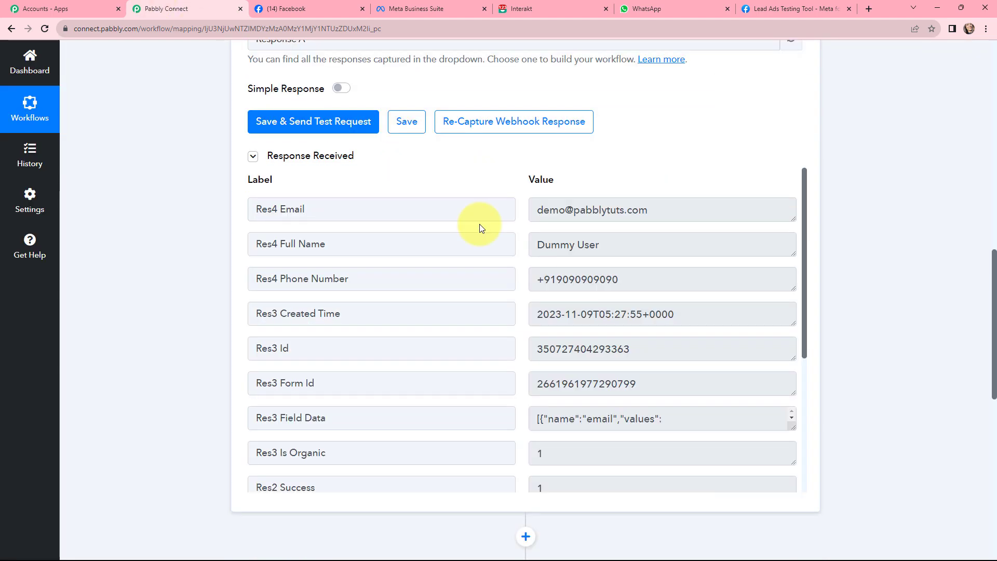
left_click(683, 212)
key("ctrl+a")
left_click(622, 252)
left_click(612, 280)
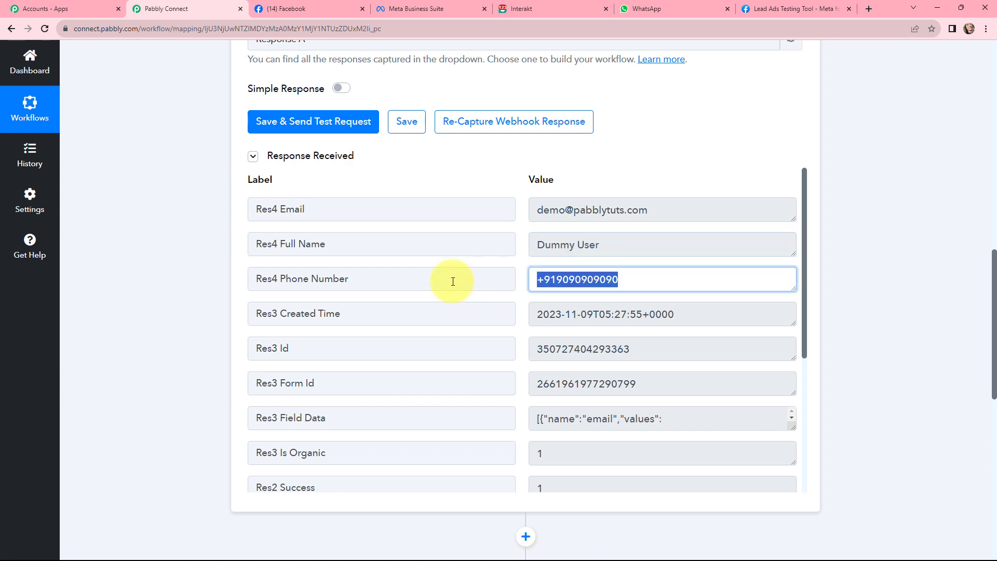
left_click(699, 318)
mouse_move(805, 252)
left_mouse_down()
mouse_move(804, 368)
mouse_move(794, 245)
left_mouse_up()
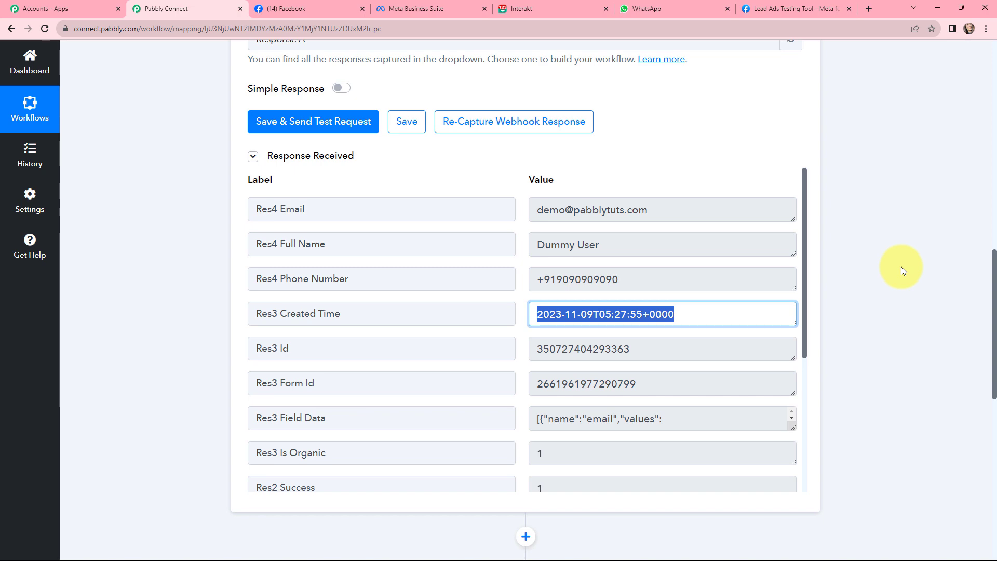
left_click_drag(993, 300, 993, 93)
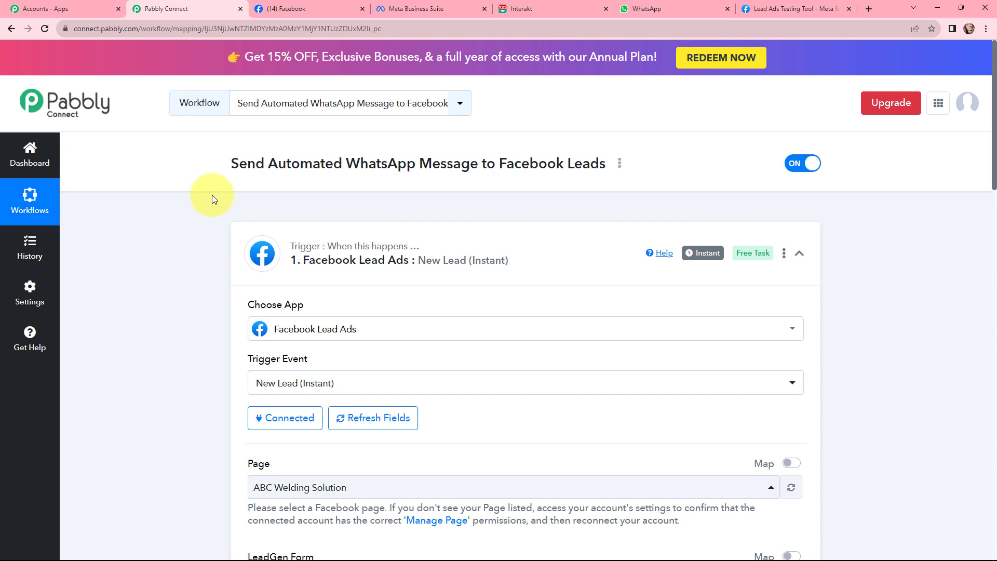
- Collapse the trigger and add a new Interakt #12 connection, noting where the Secret Key is found
left_click(246, 237)
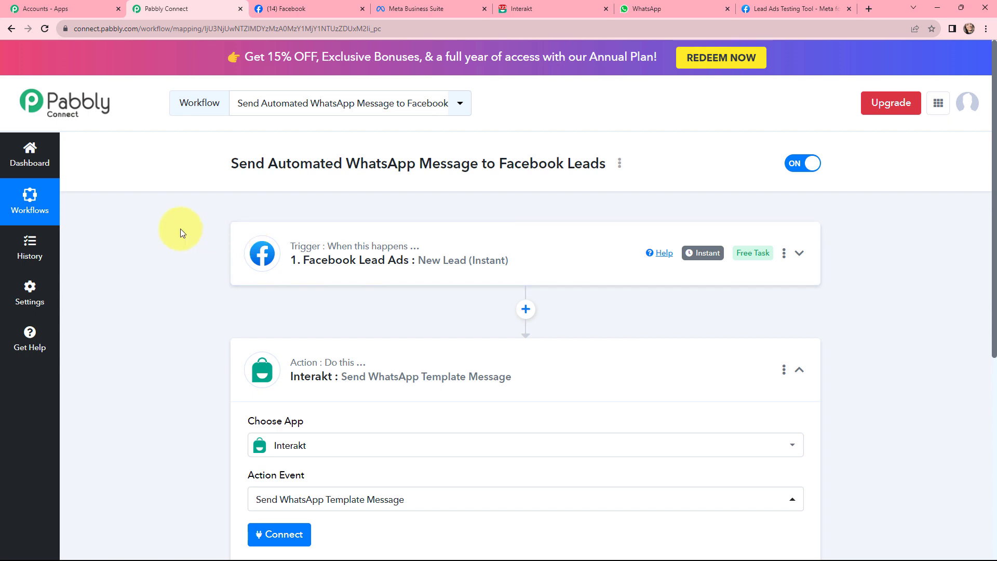
scroll(180, 233, "down", 2)
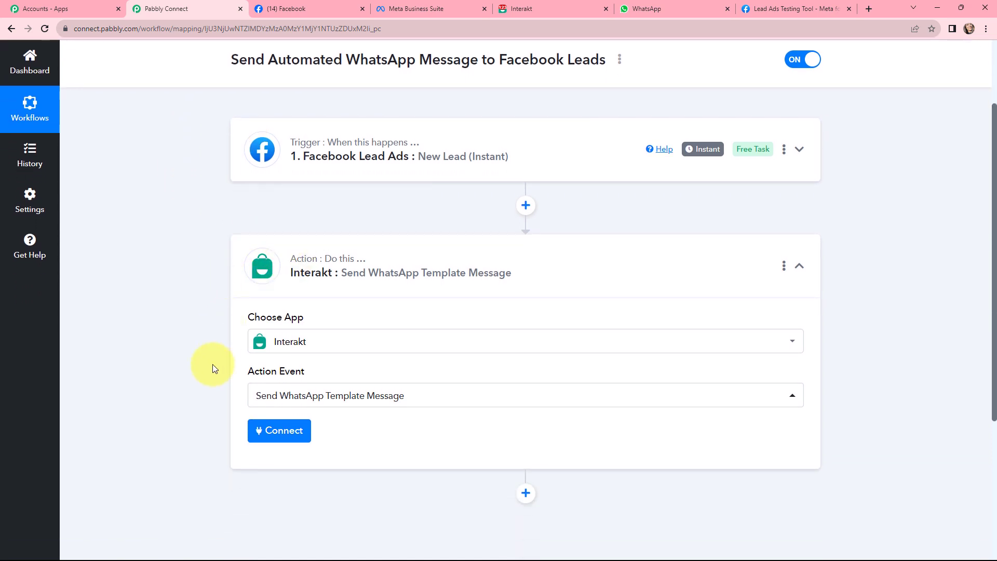
left_click(281, 433)
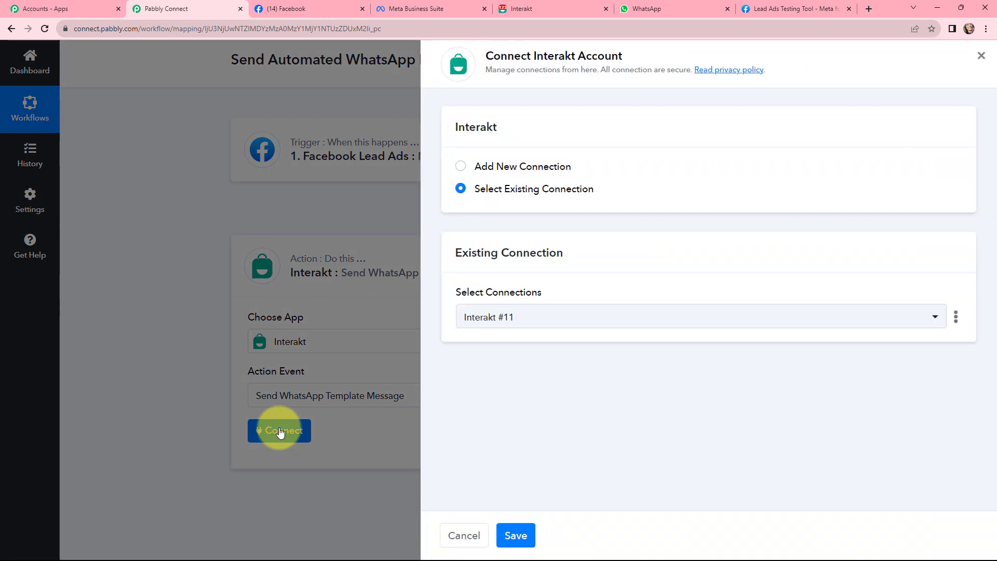
left_click(461, 165)
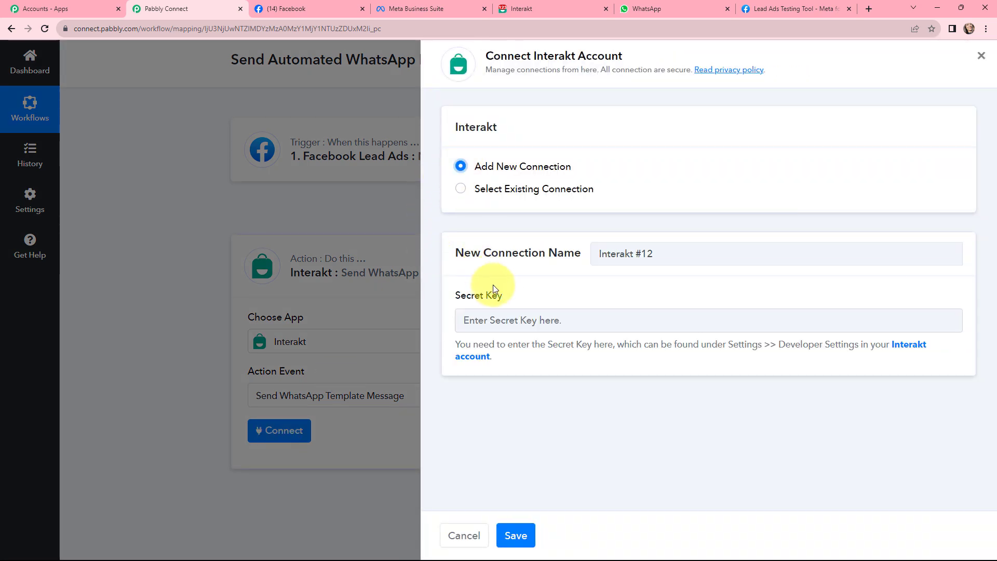
left_click_drag(501, 296, 496, 368)
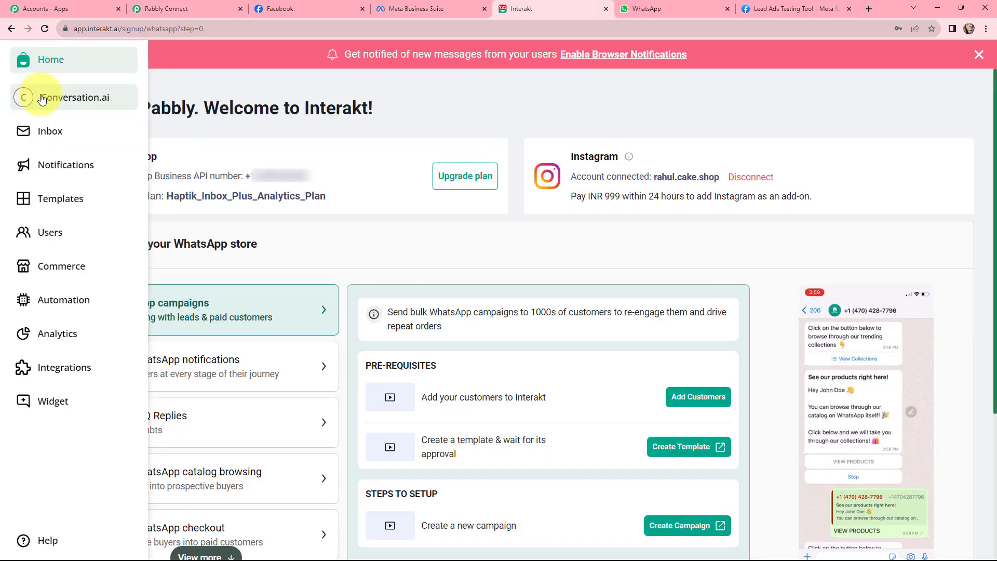
- Copy the Secret Key from Interakt's Developer Settings and focus Pabbly's Secret Key field
left_click(133, 97)
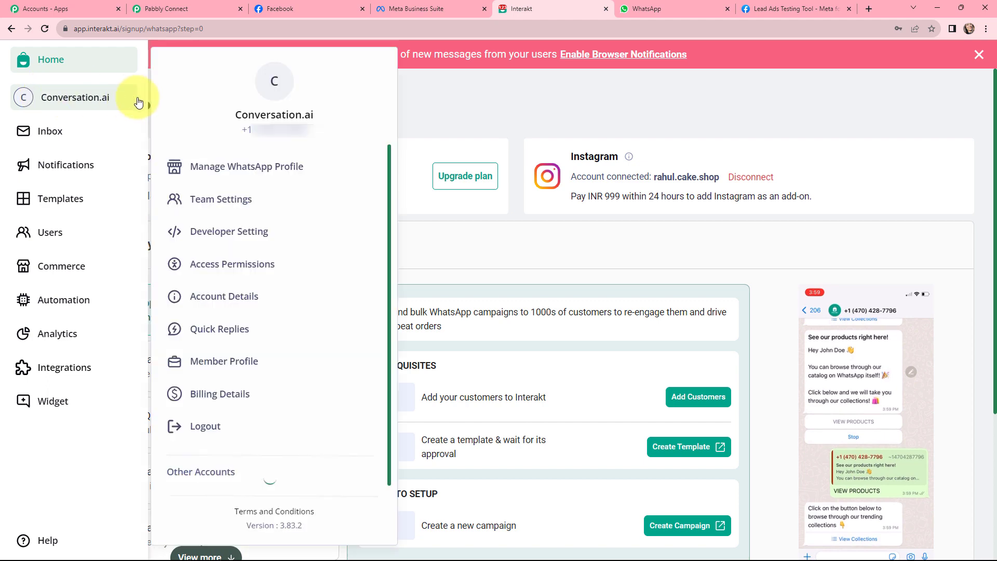
left_click(218, 230)
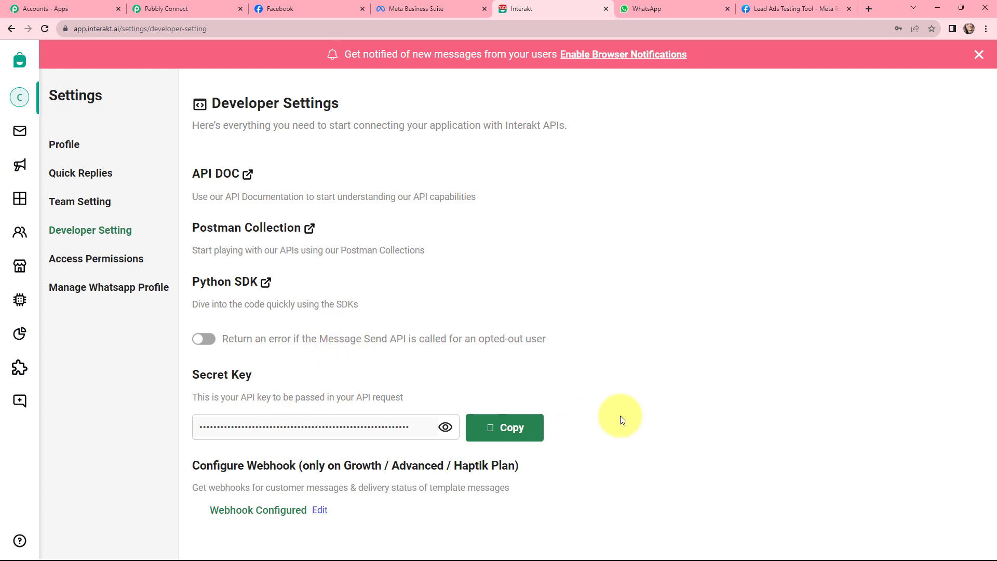
left_click(490, 438)
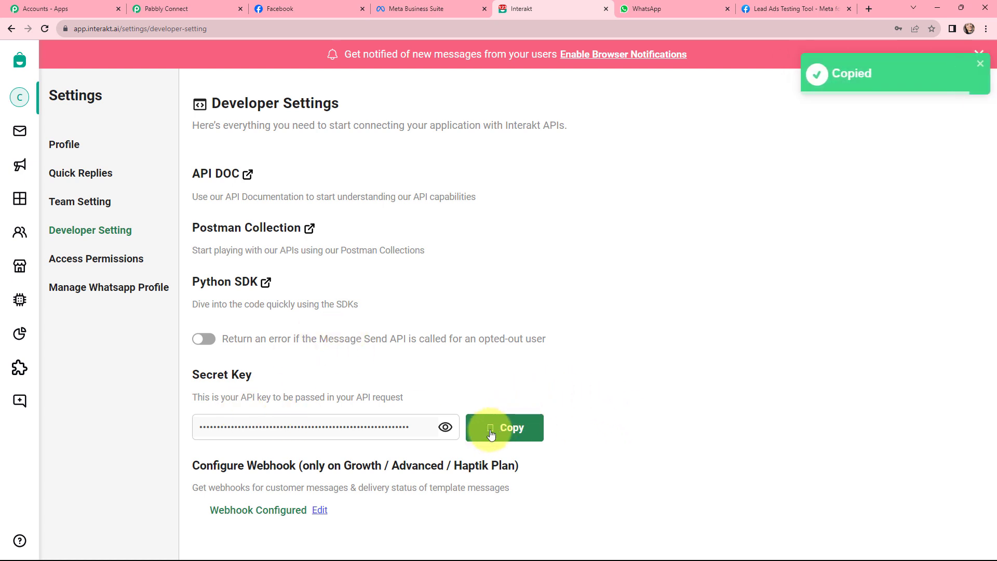
left_click(213, 9)
left_click(500, 331)
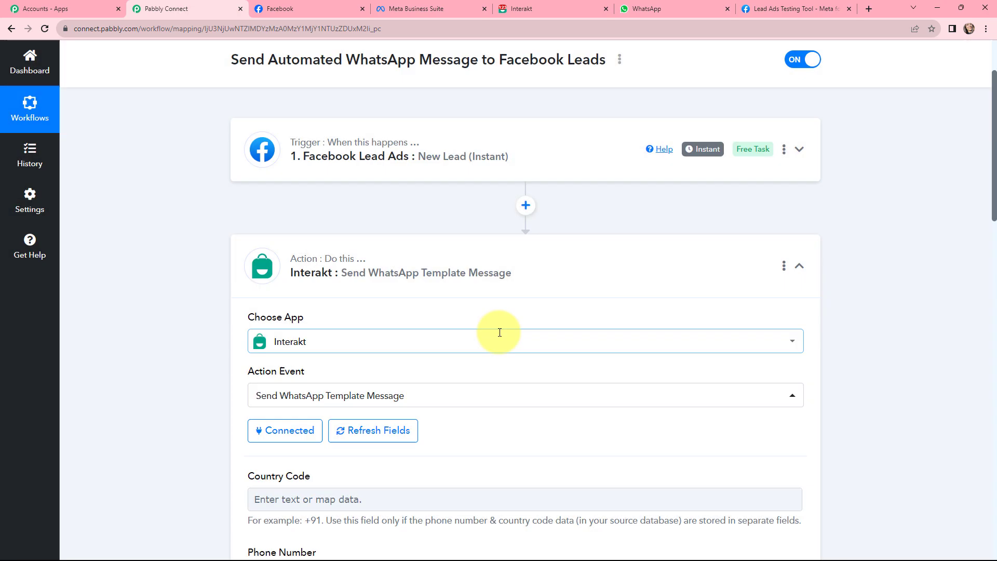
- Map Facebook Lead Ads' Res4 Phone Number into the Full Phone Number field
scroll(500, 337, "down", 2)
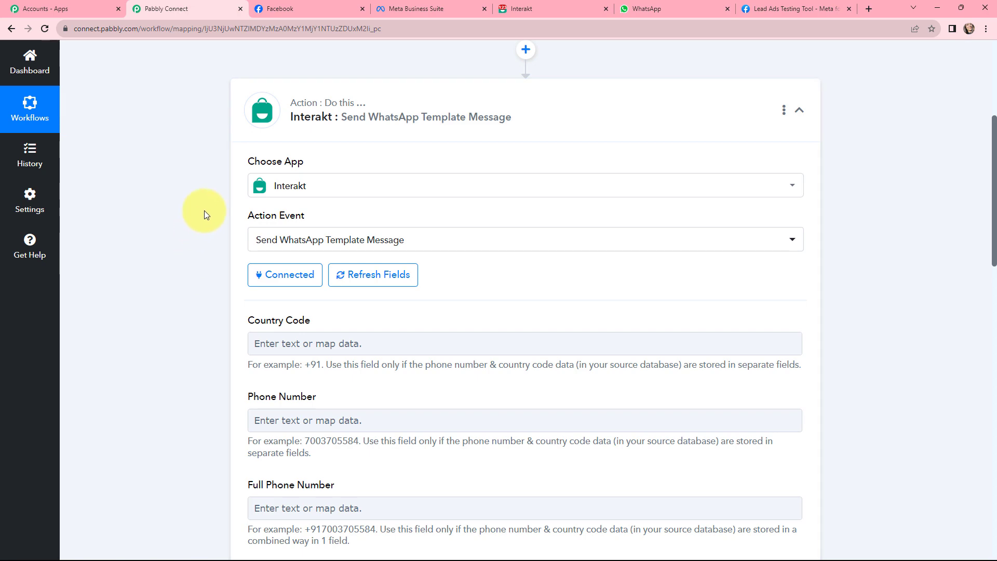
scroll(204, 210, "down", 3)
scroll(210, 329, "up", 2)
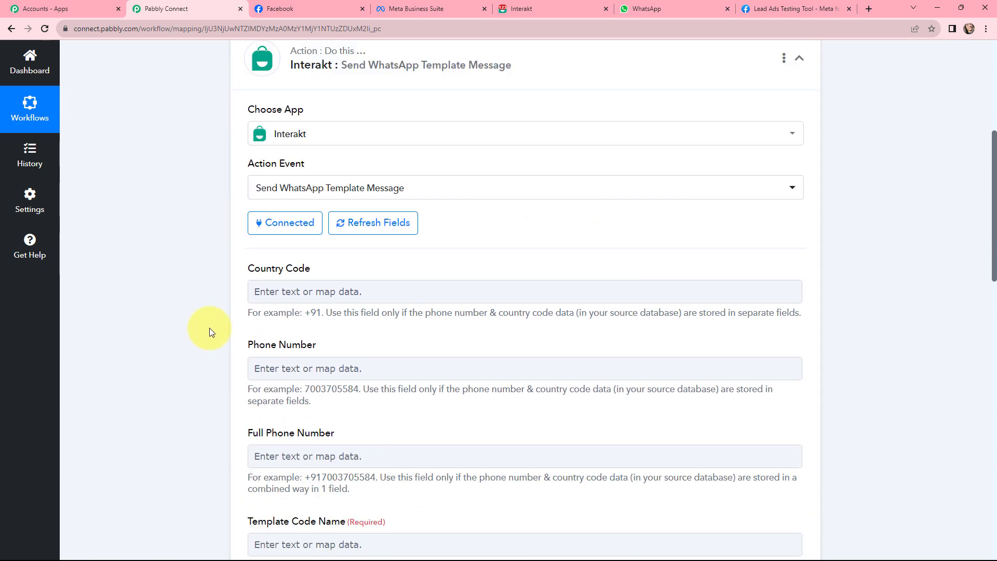
scroll(210, 329, "down", 3)
left_click(263, 300)
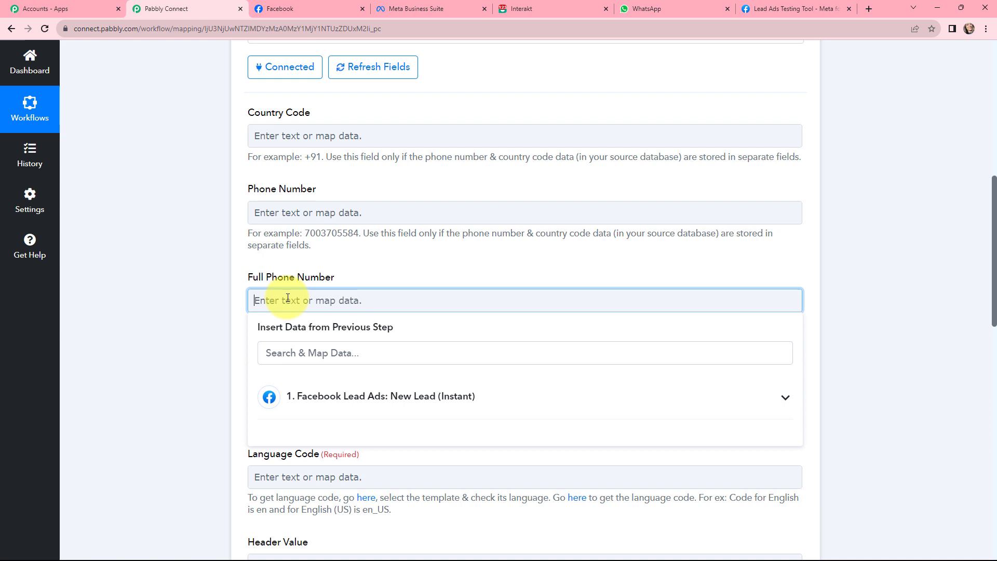
left_click(336, 397)
scroll(570, 270, "down", 2)
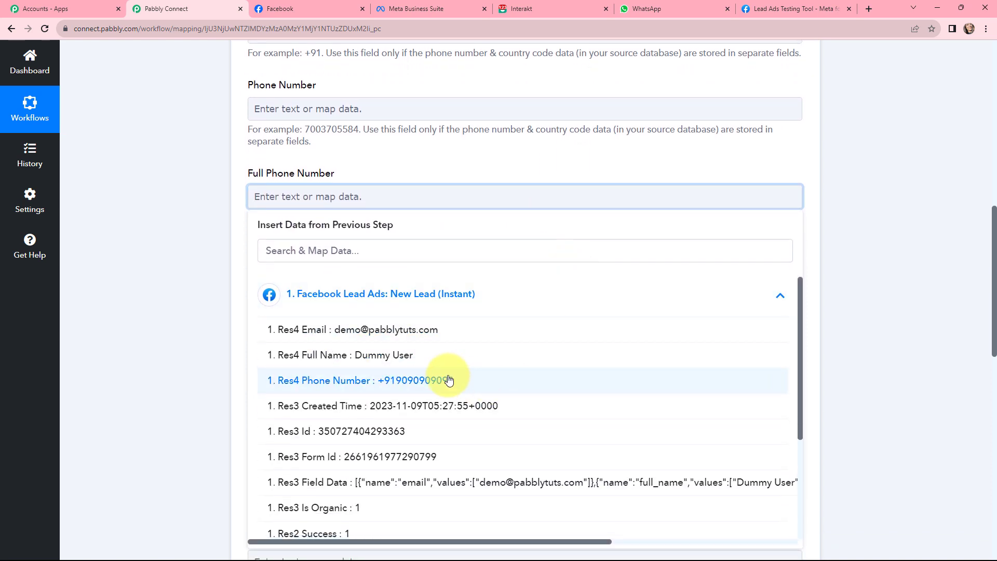
left_click(410, 381)
- Review the Full Phone Number help text, then bring up Interakt's welding leads template
left_click(246, 226)
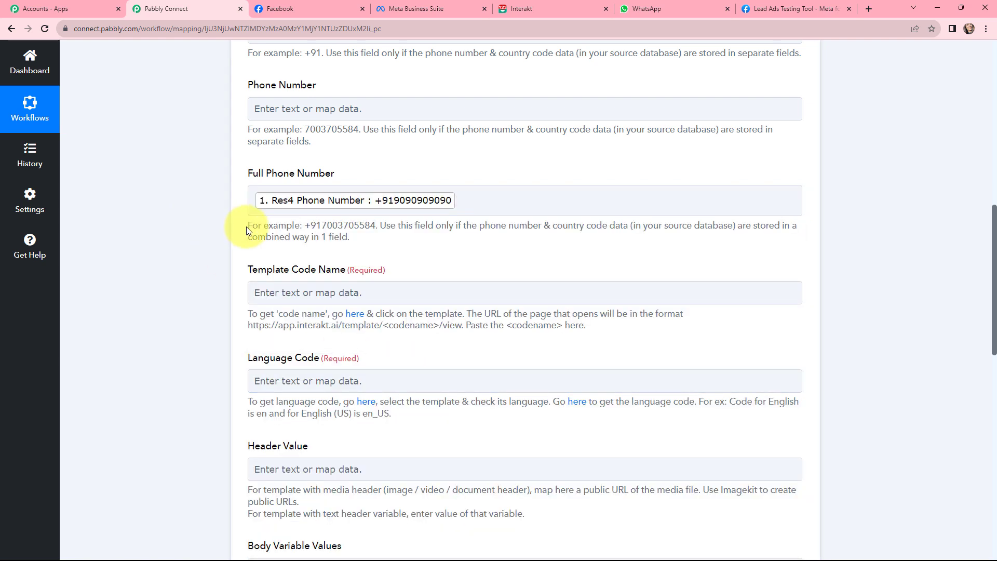
left_click_drag(247, 224, 357, 240)
left_click(358, 239)
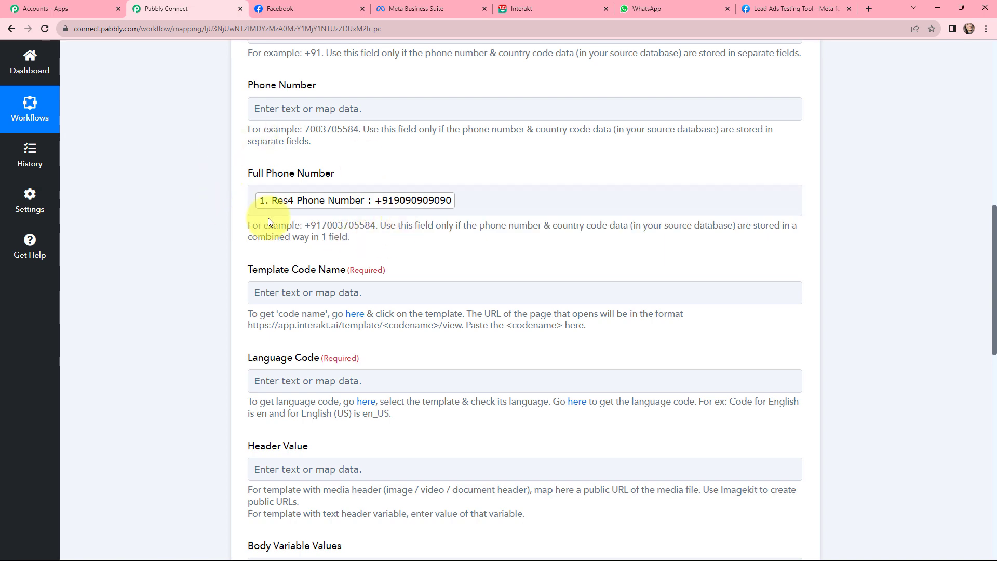
scroll(231, 204, "up", 2)
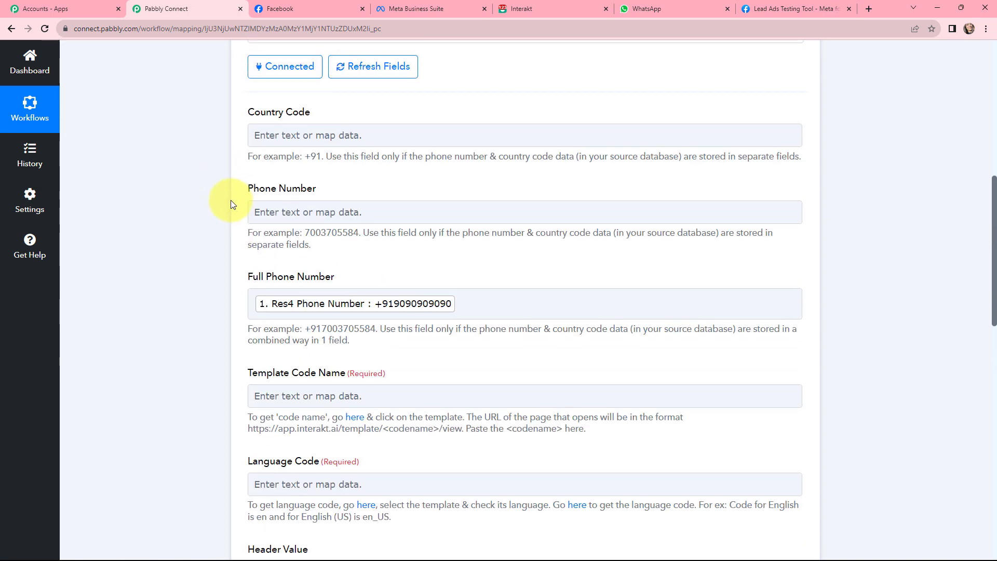
scroll(242, 146, "down", 5)
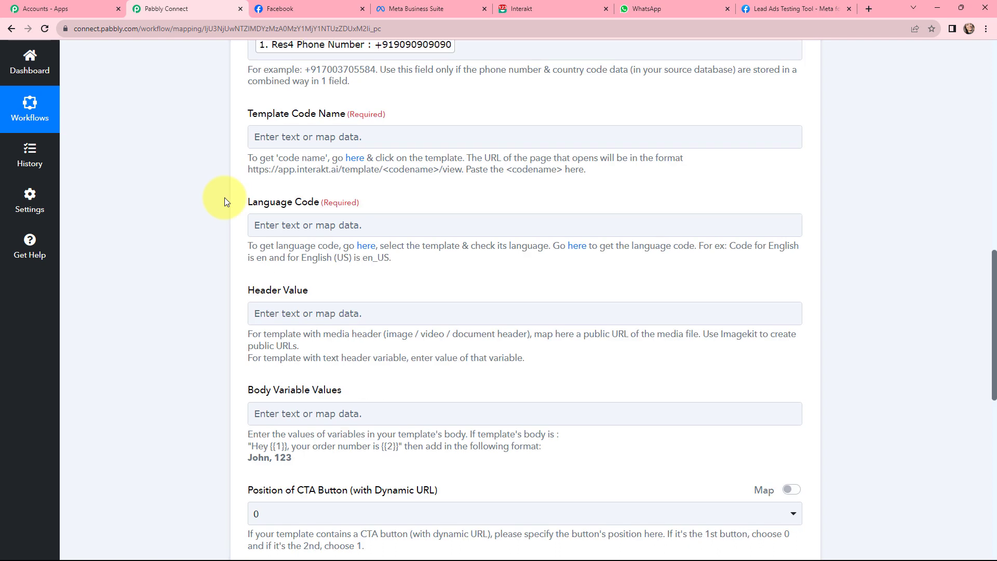
key("ctrl+5")
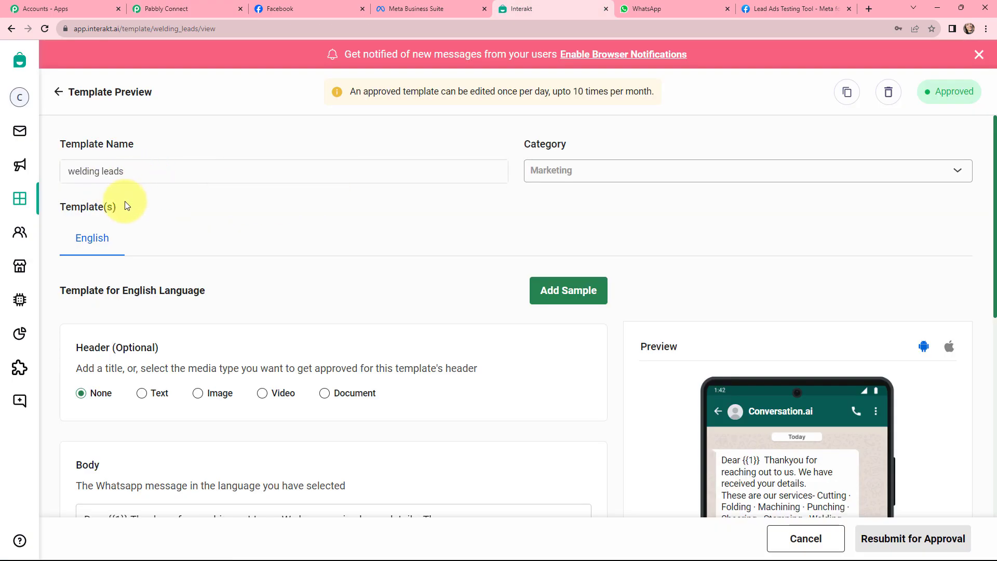
- Copy welding_leads from the Interakt template URL into Template Code Name
left_click(223, 29)
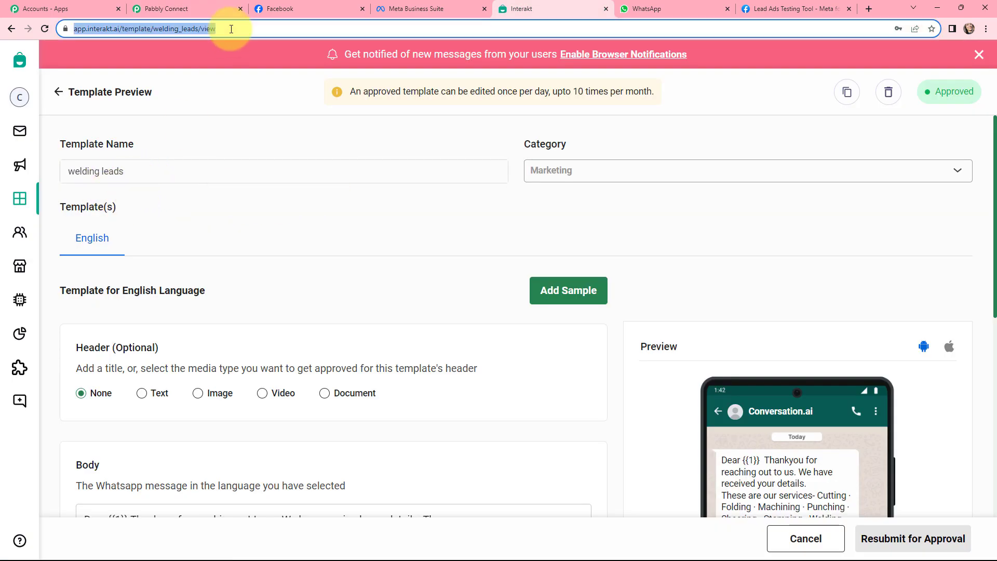
double_click(223, 28)
left_click_drag(222, 28, 179, 37)
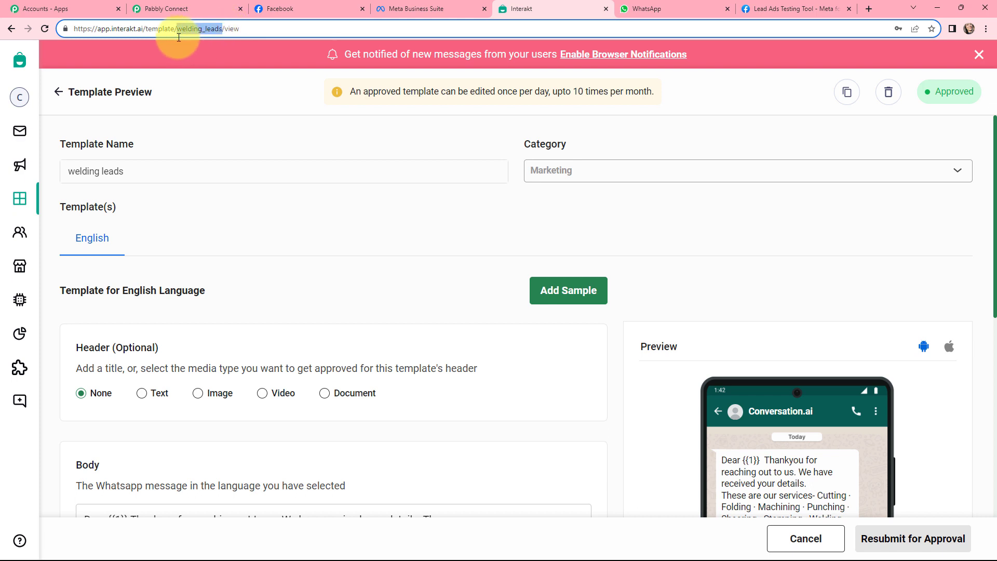
left_click(166, 9)
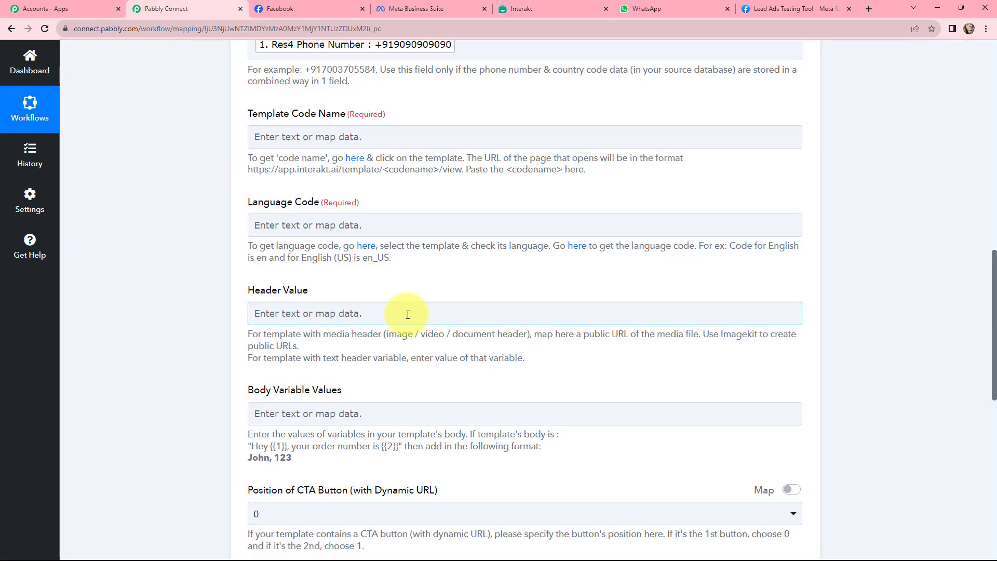
left_click(300, 137)
key("ctrl+v")
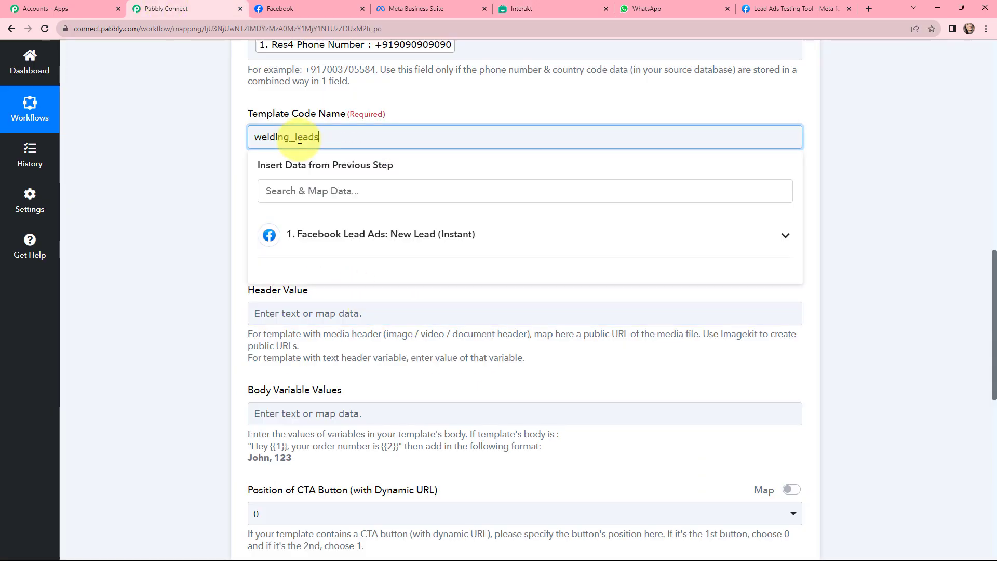
left_click(536, 99)
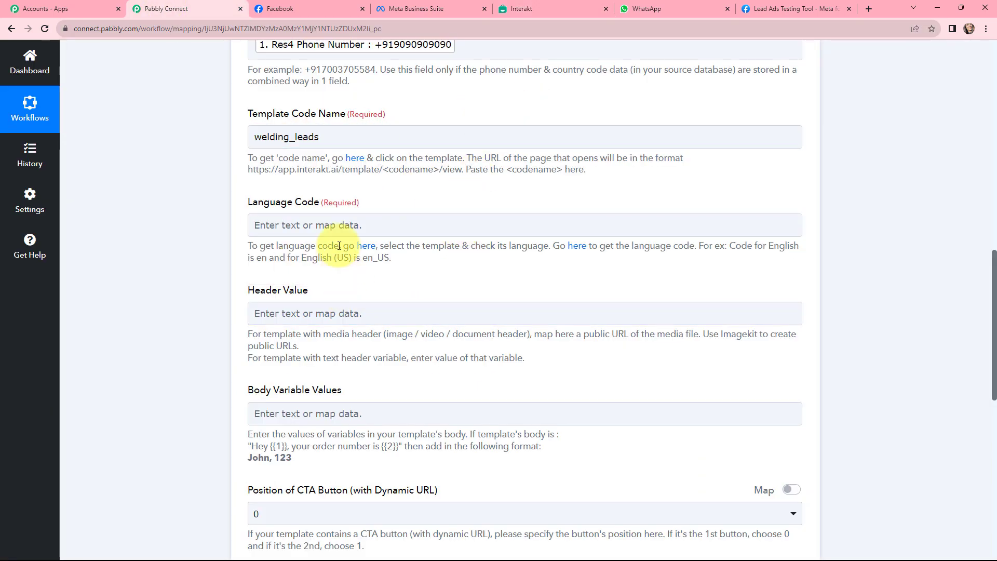
- Check the template's language in Interakt and set Language Code to en
left_click(537, 5)
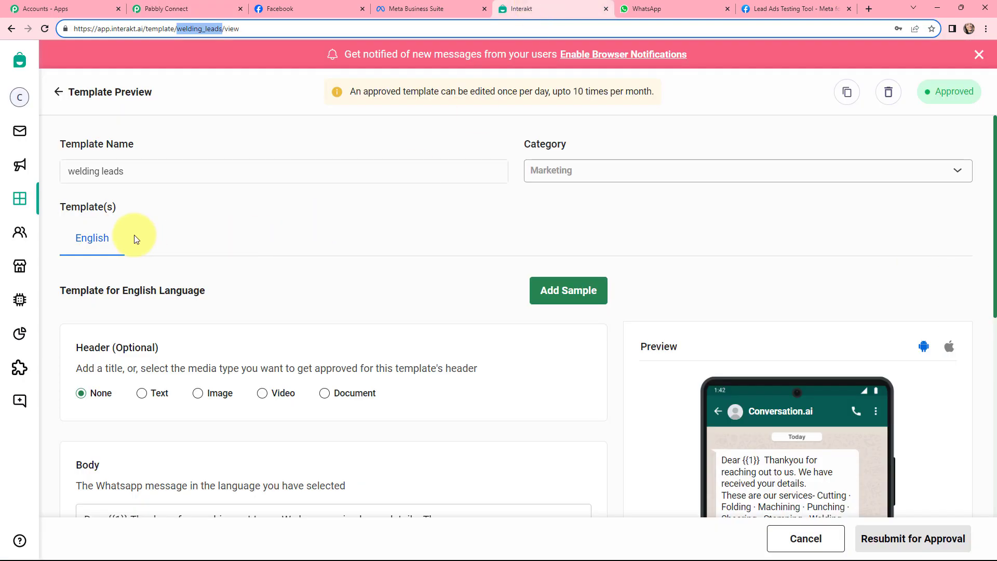
left_click(161, 8)
left_click(319, 223)
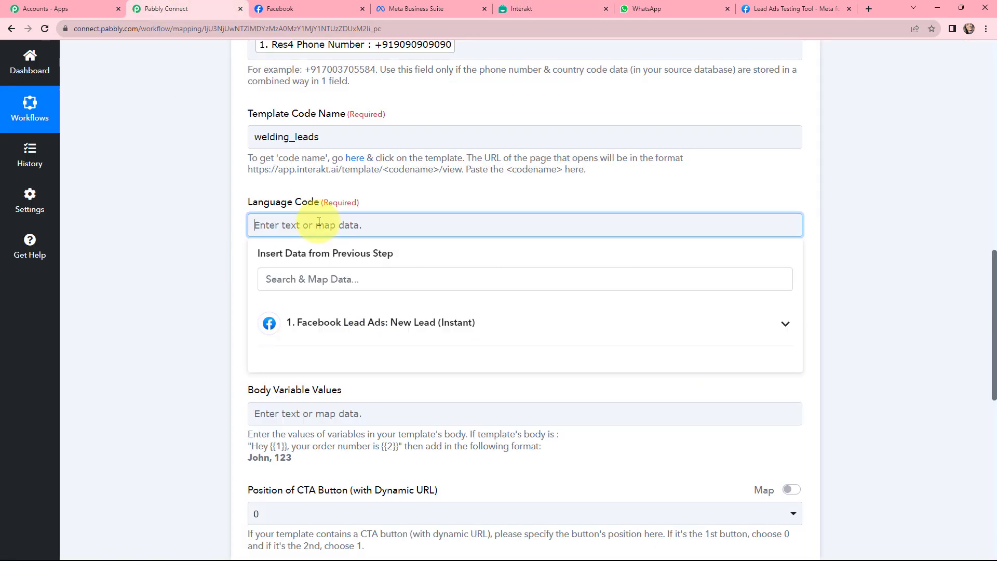
type("en")
left_click(369, 203)
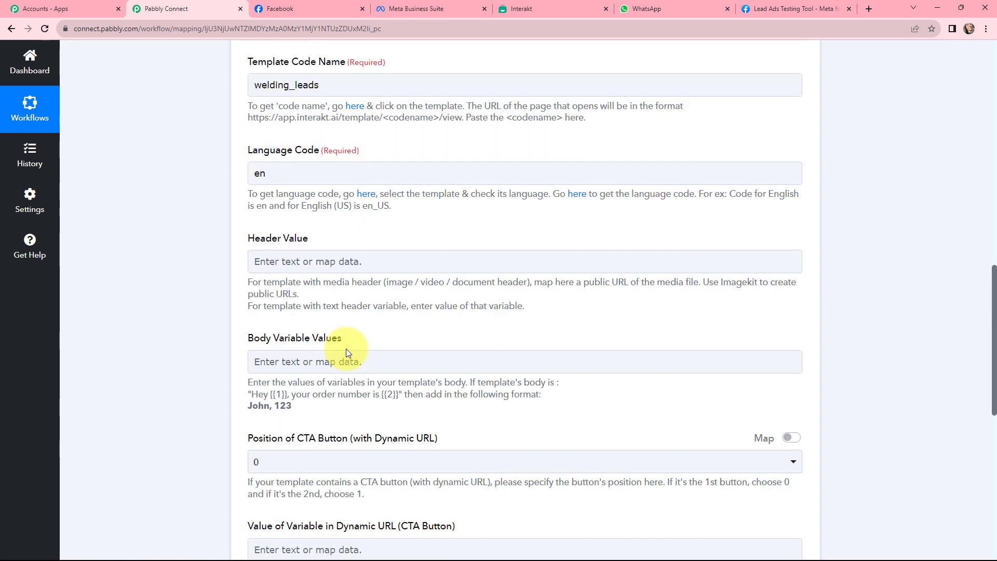
left_click(521, 9)
- Scroll to the template Body and select the {{1}} variable in 'Dear {{1}}'
scroll(476, 230, "down", 3)
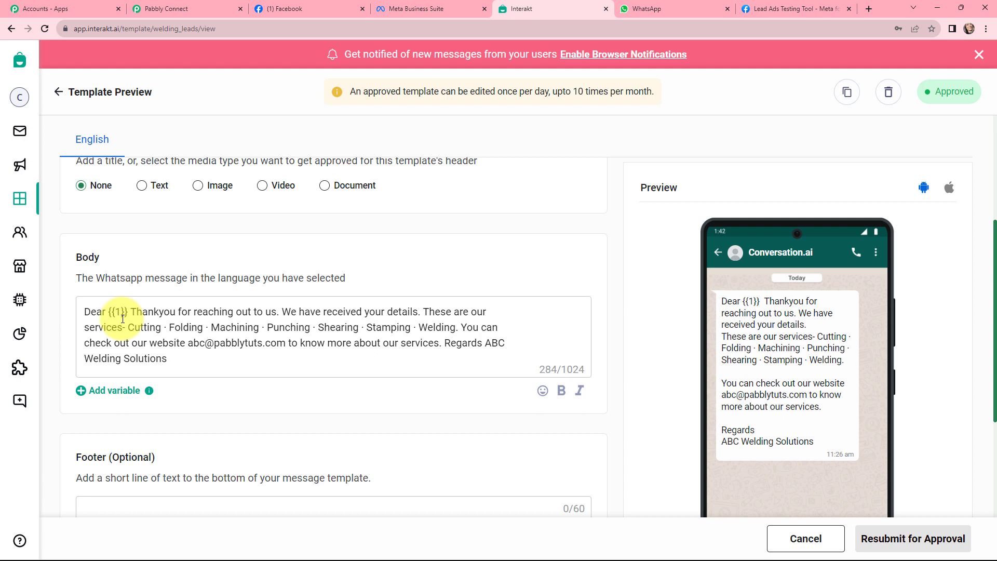
left_click(129, 311)
left_click_drag(129, 312, 111, 310)
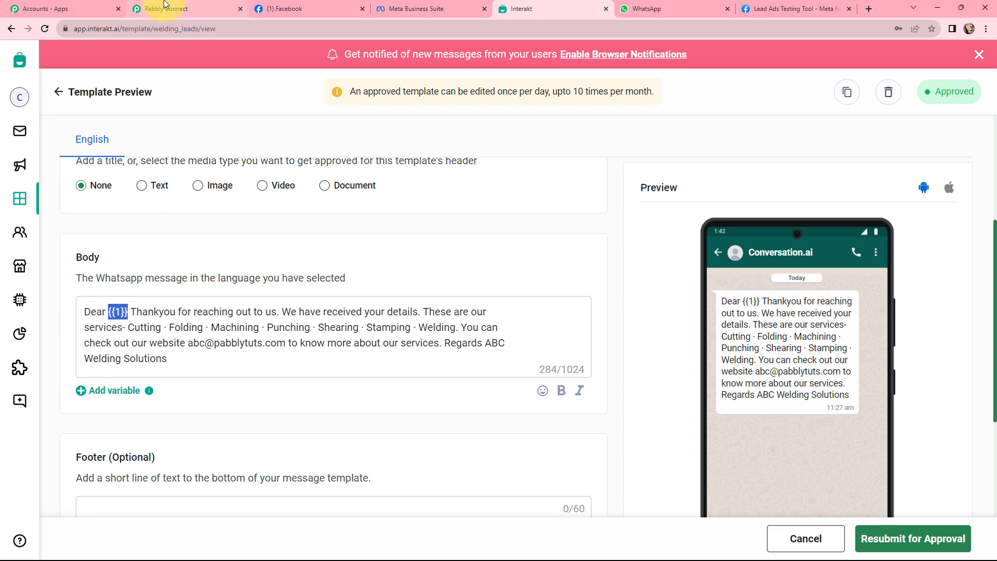
left_click(166, 9)
- Map Facebook Lead Ads' Res4 Full Name into Body Variable Values
scroll(306, 265, "down", 2)
left_click(312, 262)
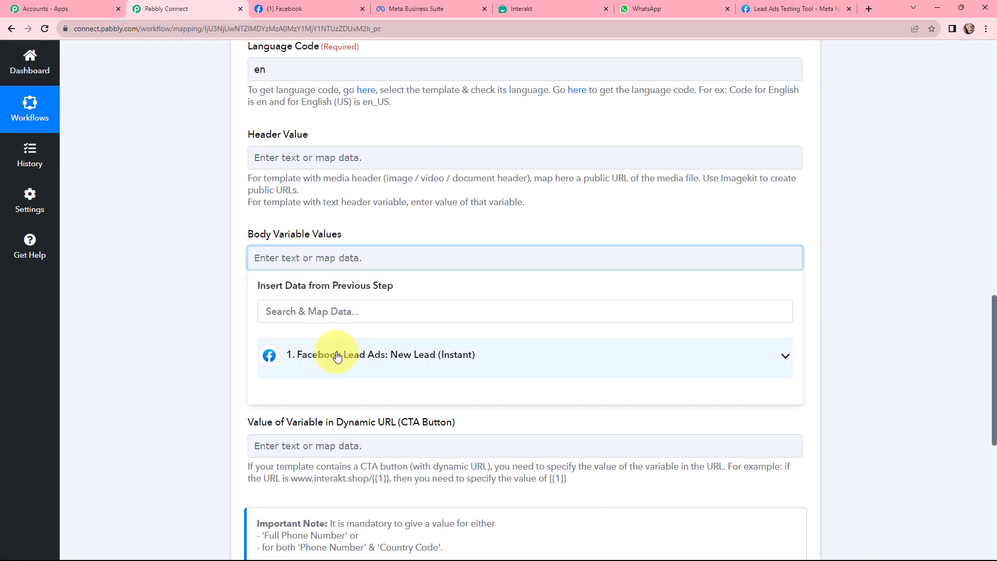
left_click(390, 355)
left_click(394, 421)
left_click(166, 271)
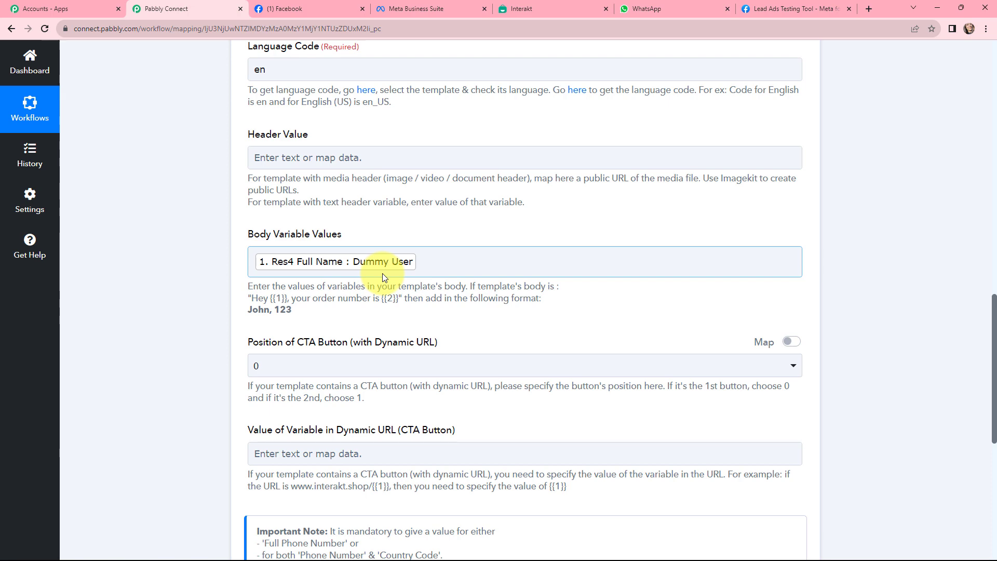
scroll(423, 422, "up", 4)
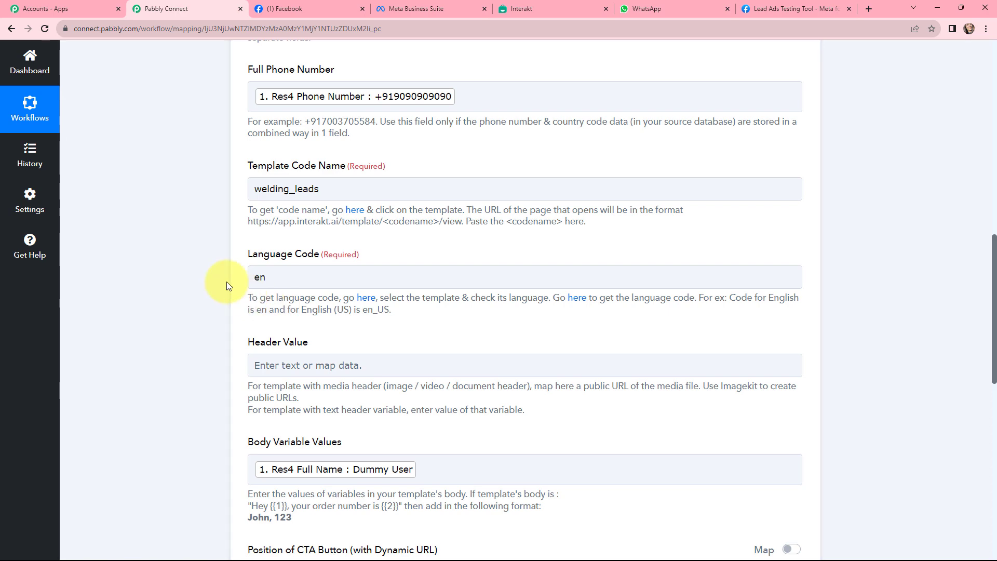
scroll(227, 282, "down", 7)
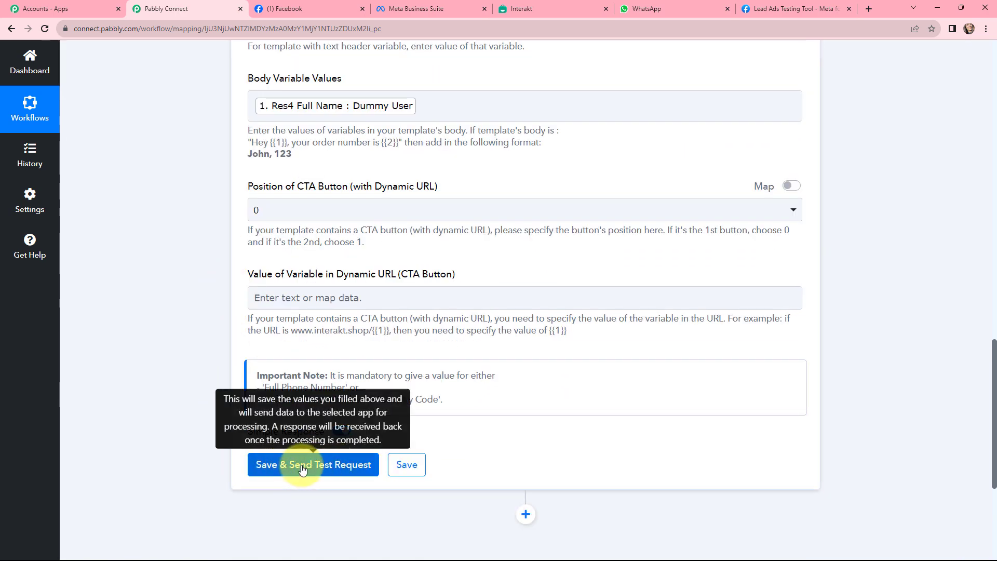
- Save the Interakt step with a test request, then check WhatsApp Web for the message
left_click(310, 468)
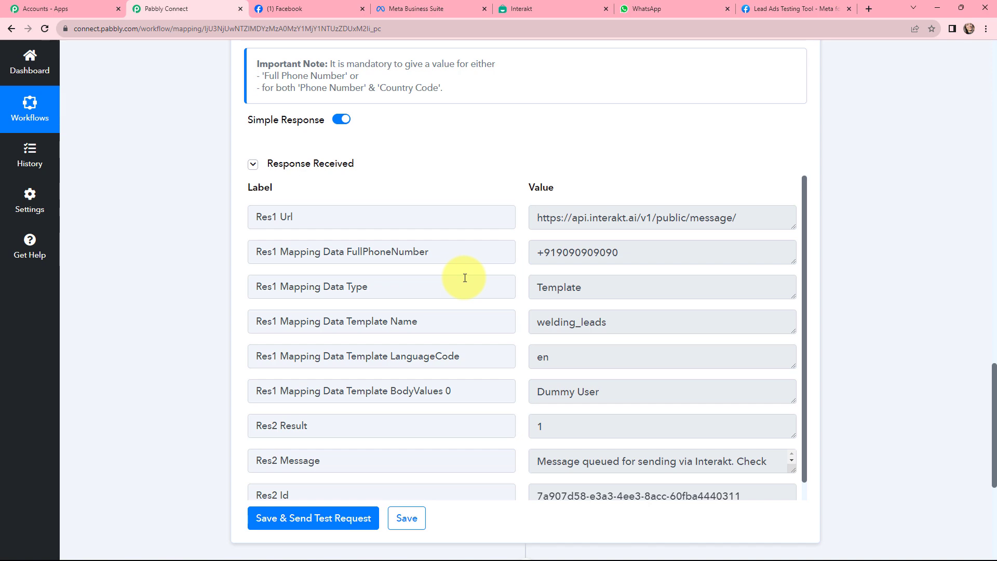
key("ctrl+6")
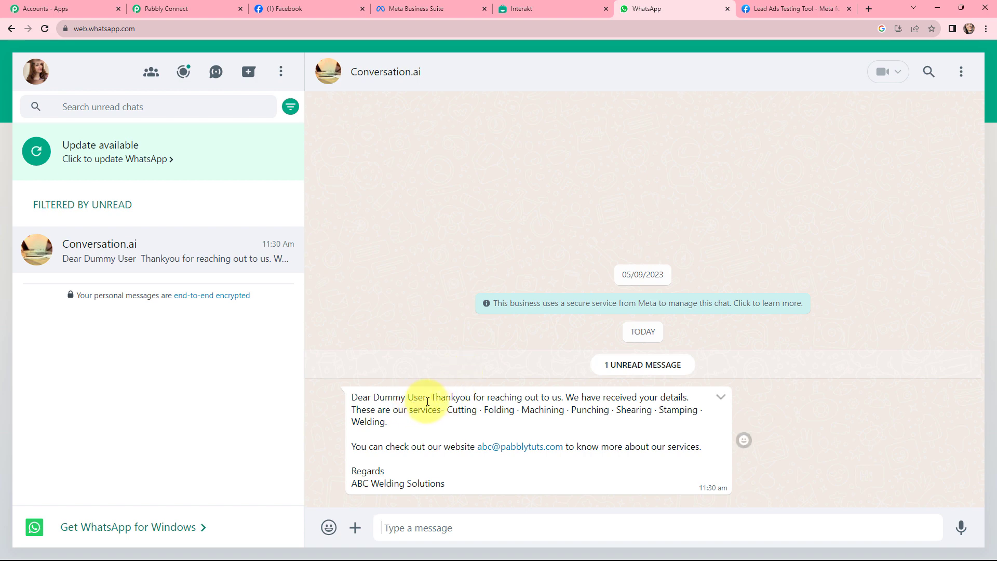
left_click_drag(425, 400, 426, 460)
double_click(368, 471)
left_click(339, 425)
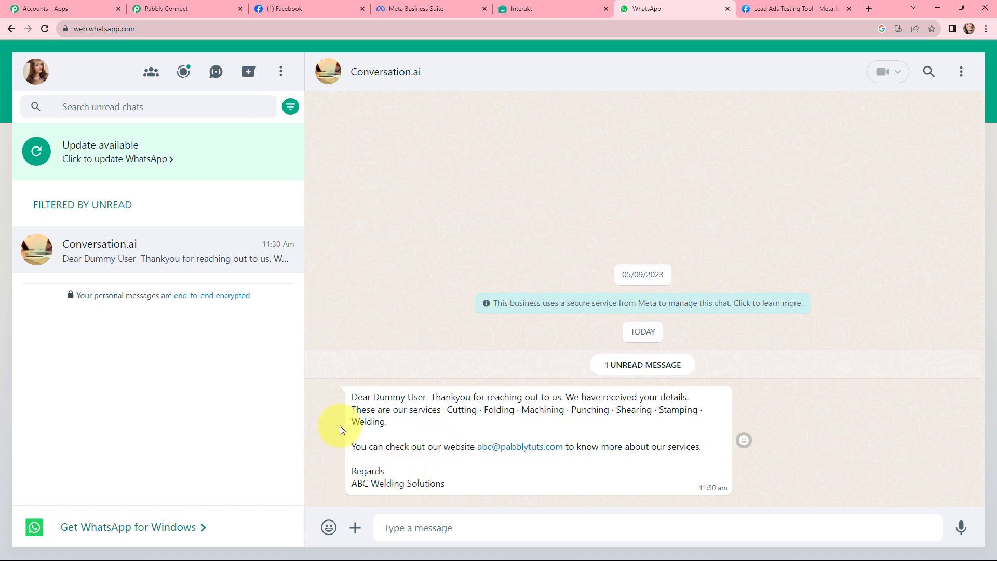